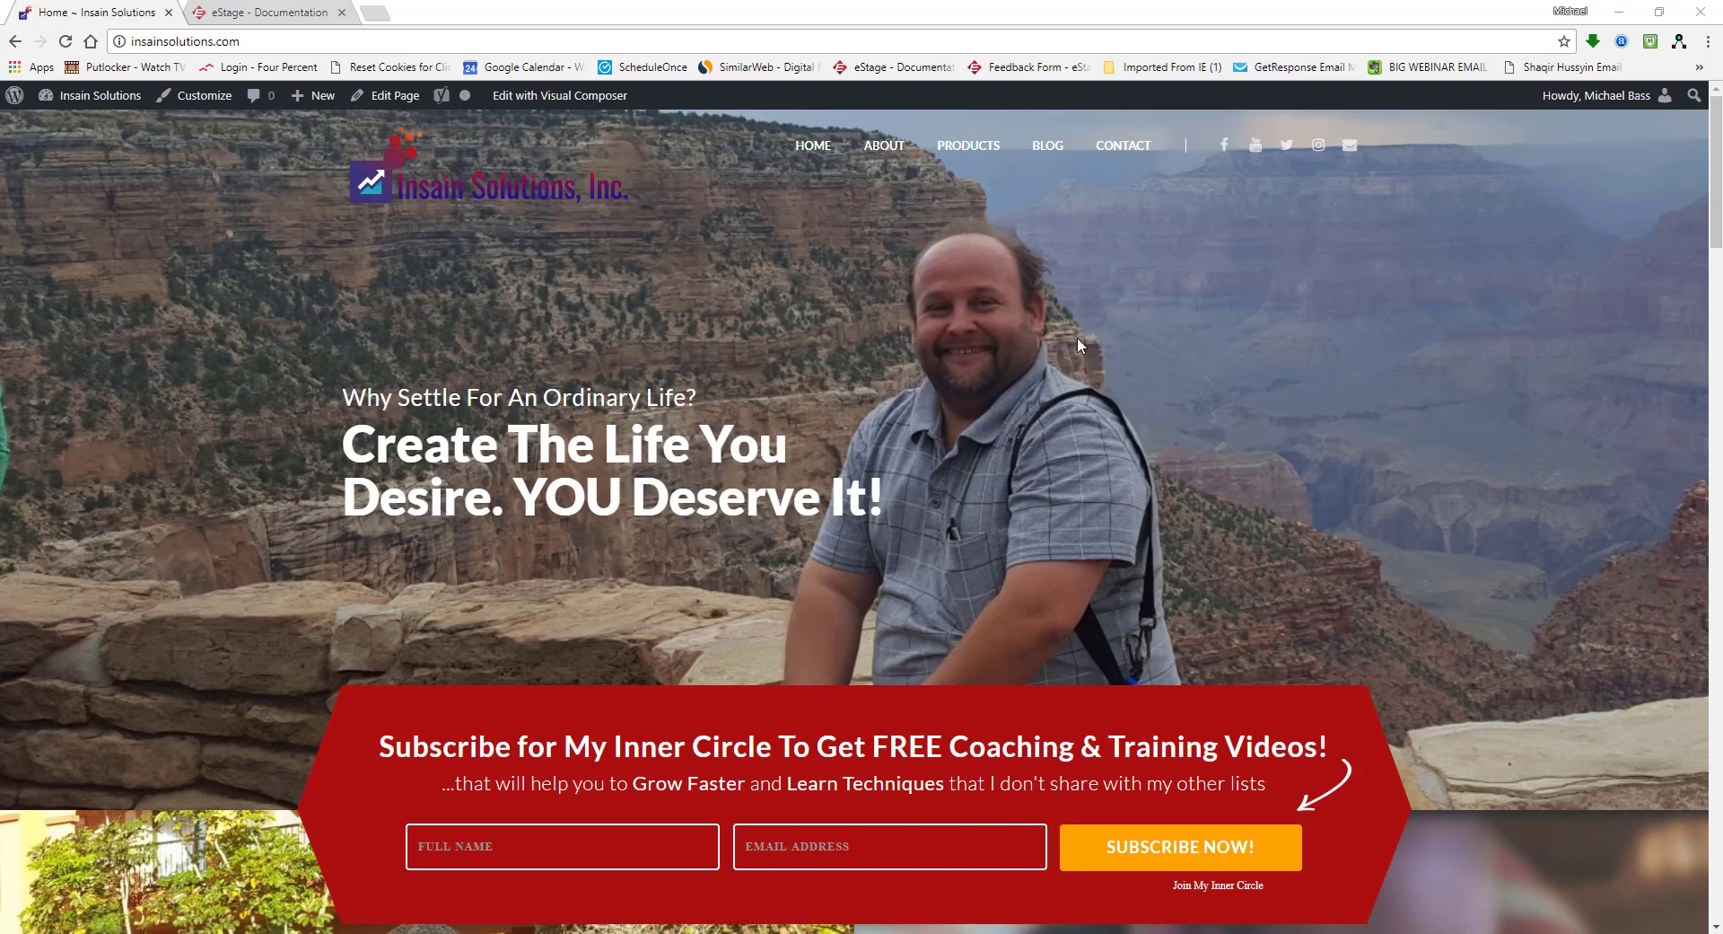
Look over the site's home page from the banner through the introduction section.
{"action": "scroll", "coordinate": [1342, 362], "scroll_direction": "down", "scroll_amount": 8}
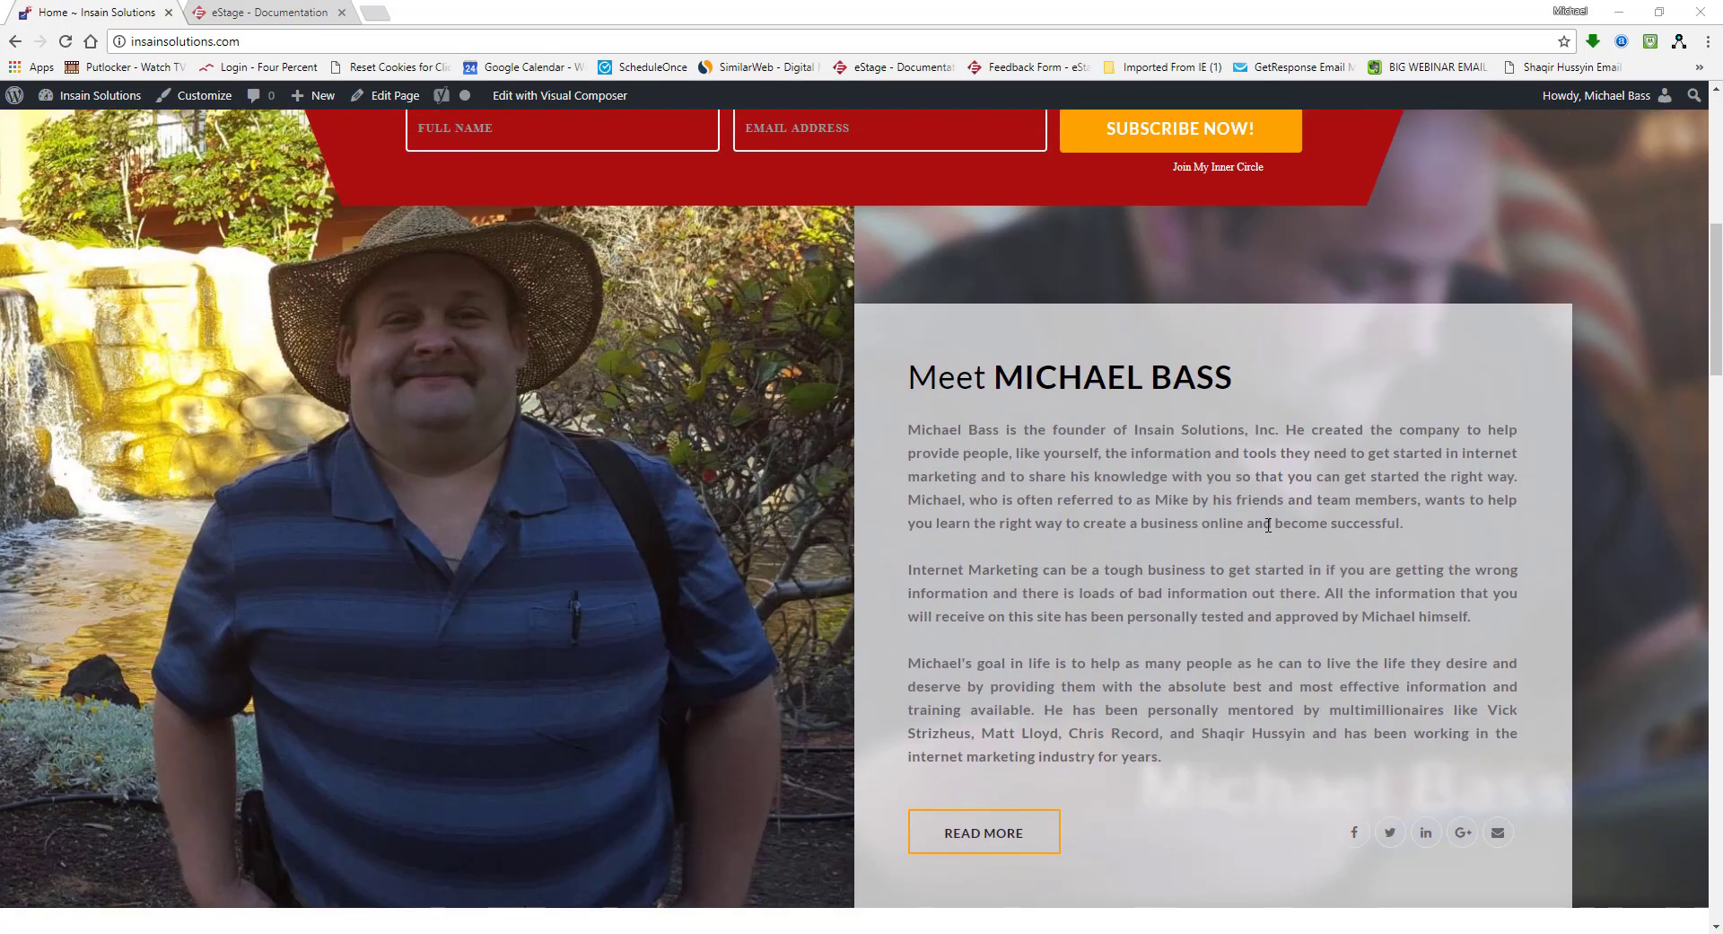
{"action": "scroll", "coordinate": [967, 519], "scroll_direction": "up", "scroll_amount": 3}
{"action": "scroll", "coordinate": [1062, 407], "scroll_direction": "down", "scroll_amount": 6}
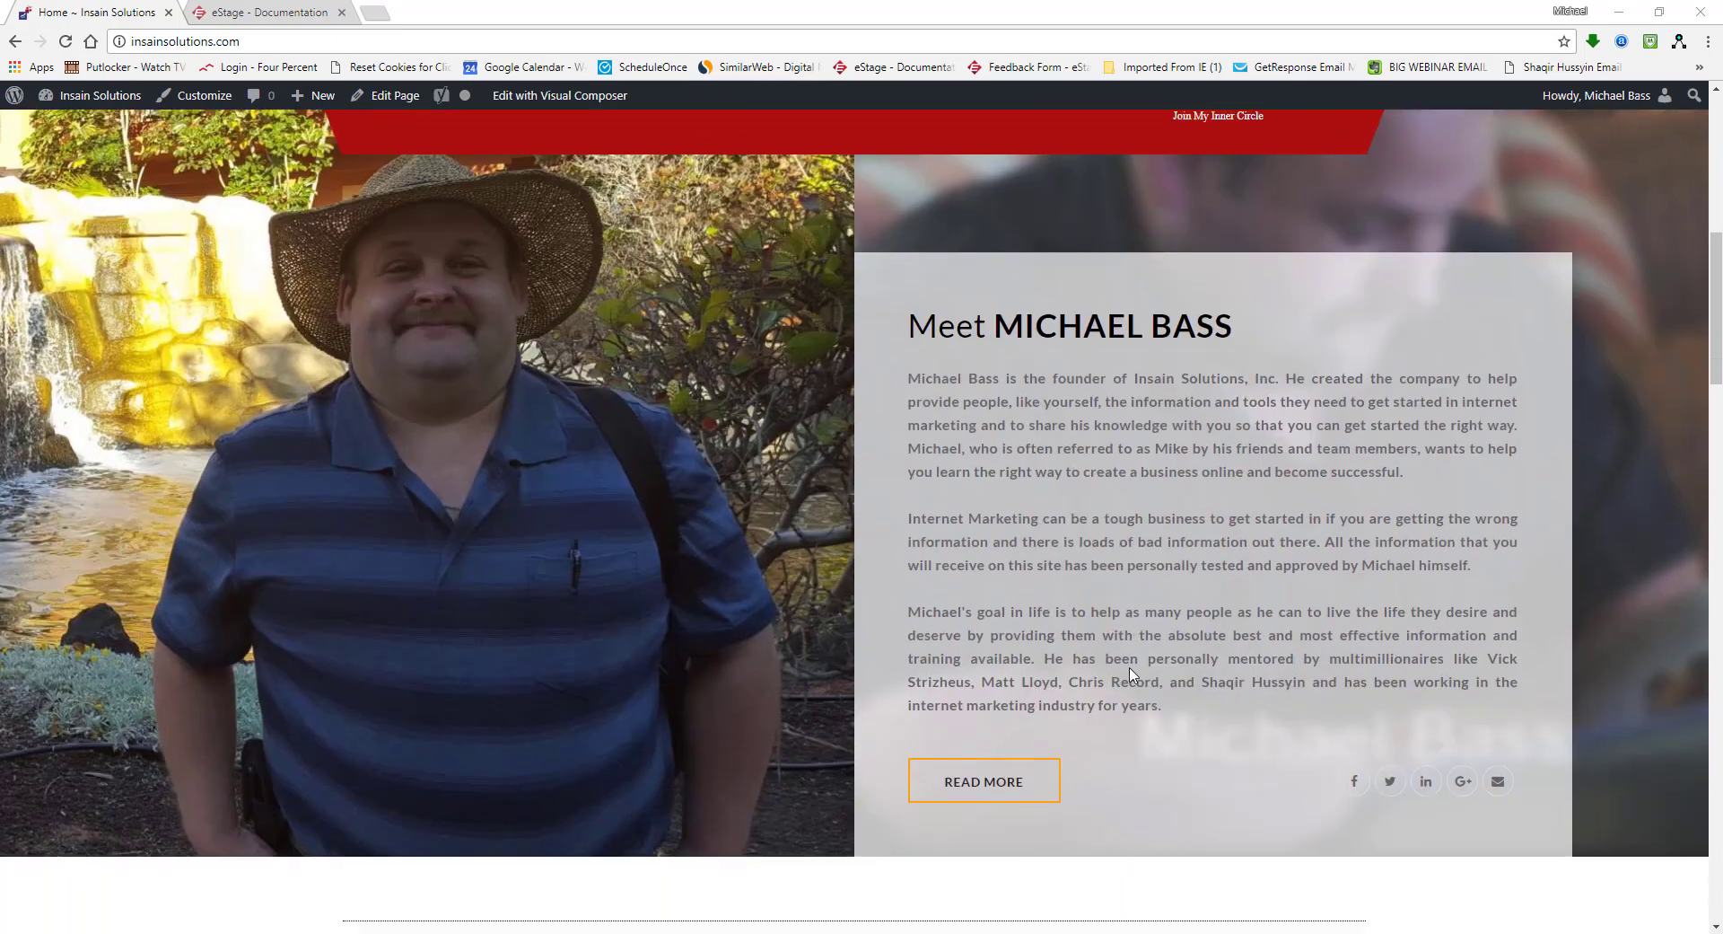
{"action": "scroll", "coordinate": [1064, 407], "scroll_direction": "up", "scroll_amount": 3}
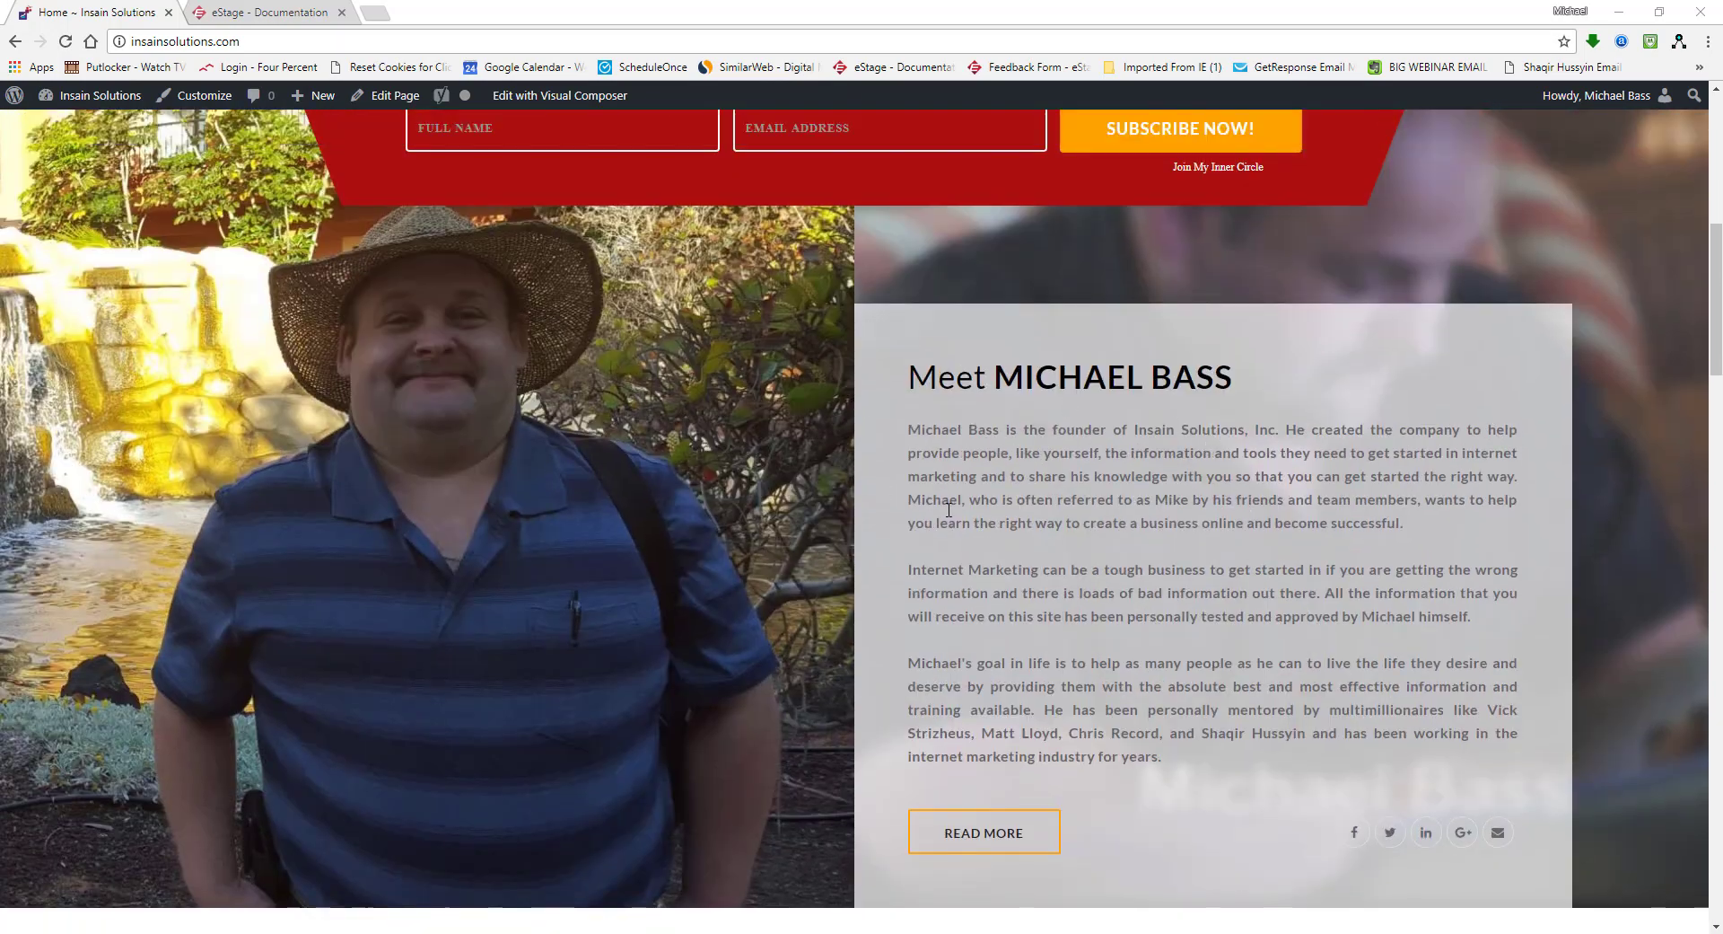
{"action": "scroll", "coordinate": [1167, 494], "scroll_direction": "up", "scroll_amount": 8}
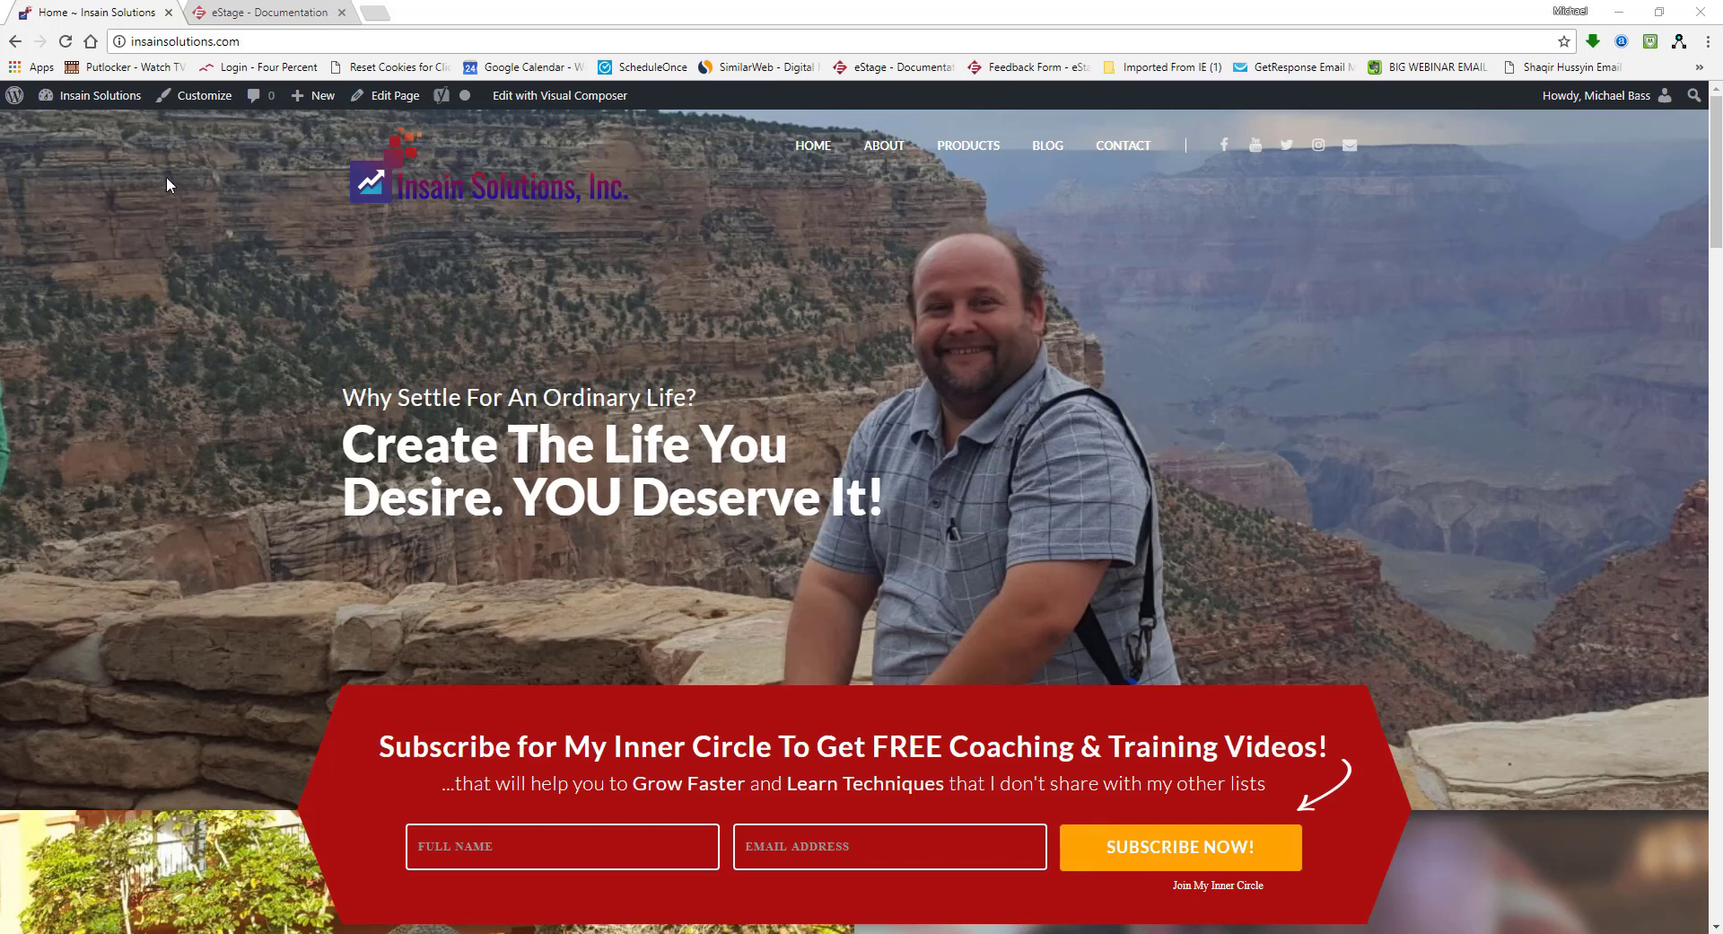
Open the site's admin dashboard and look through the list of all its pages.
{"action": "mouse_move", "coordinate": [88, 99]}
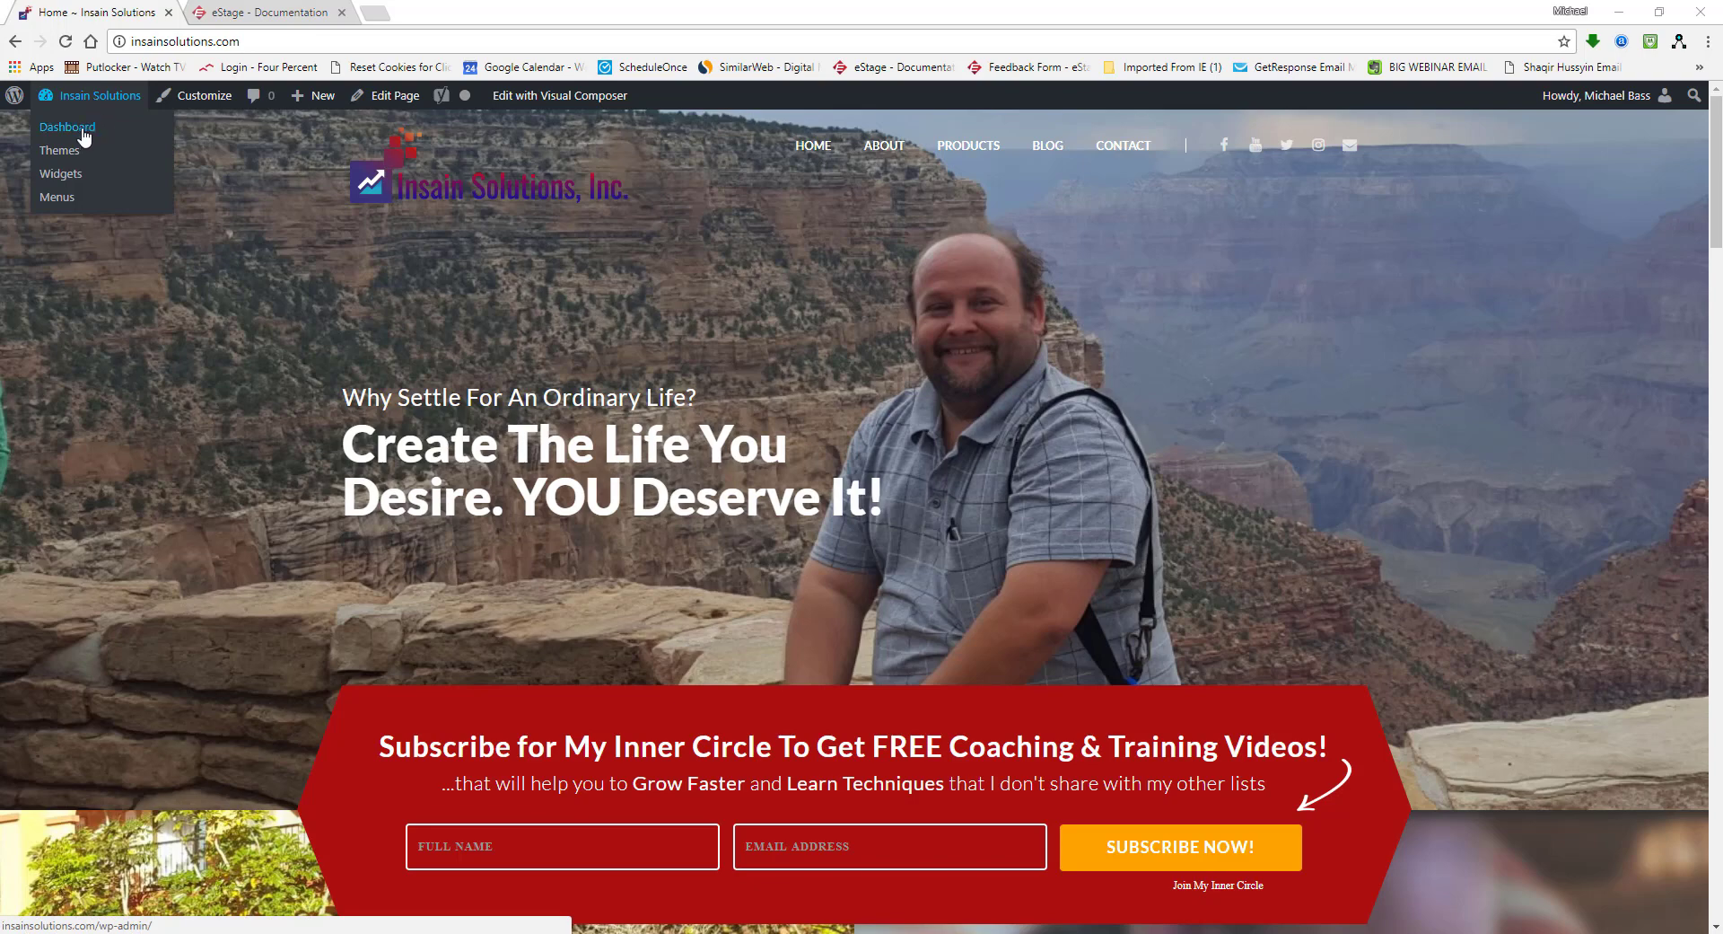
{"action": "left_click", "coordinate": [87, 130]}
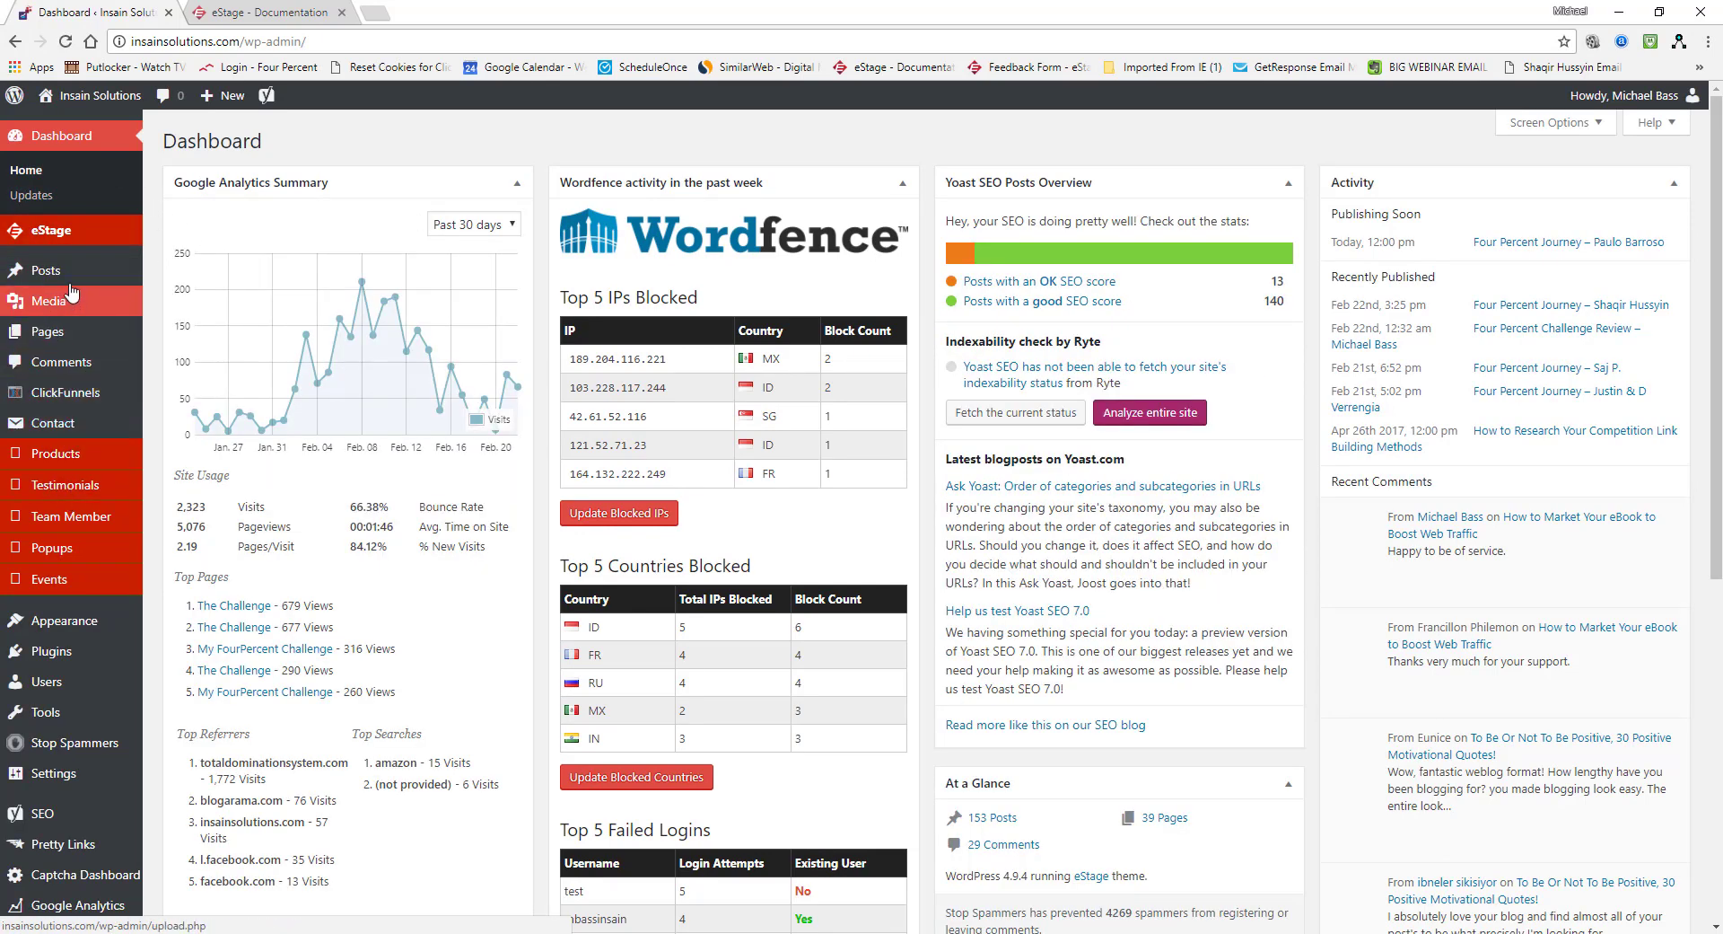
{"action": "mouse_move", "coordinate": [71, 279]}
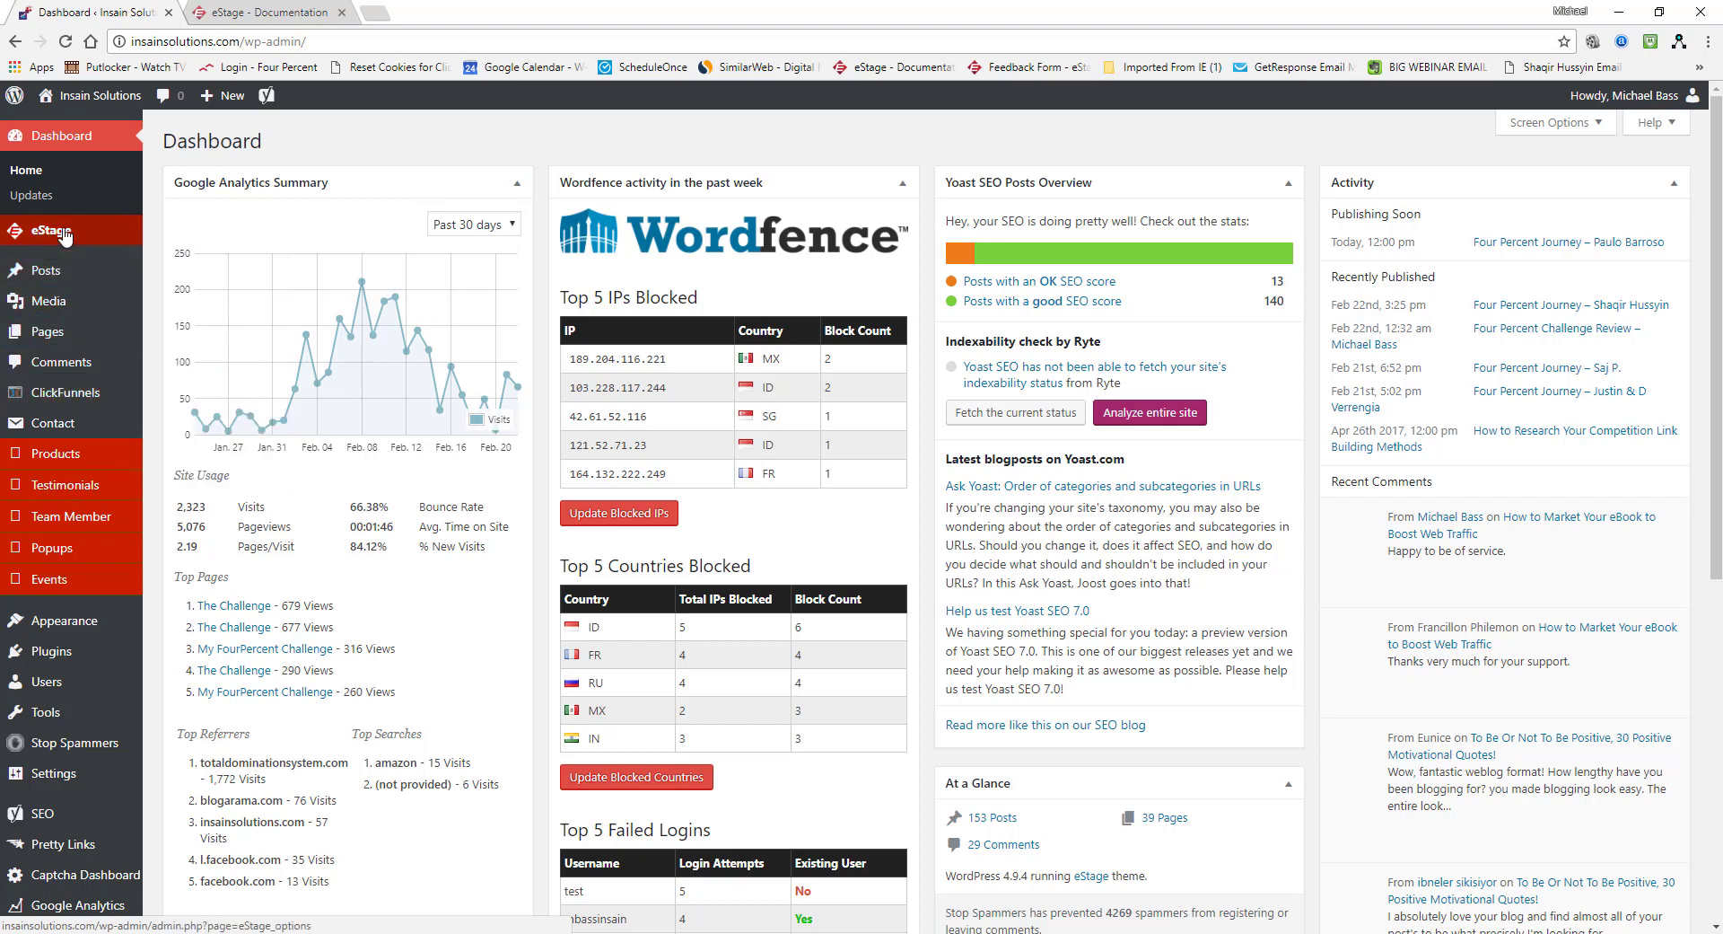
{"action": "mouse_move", "coordinate": [52, 333]}
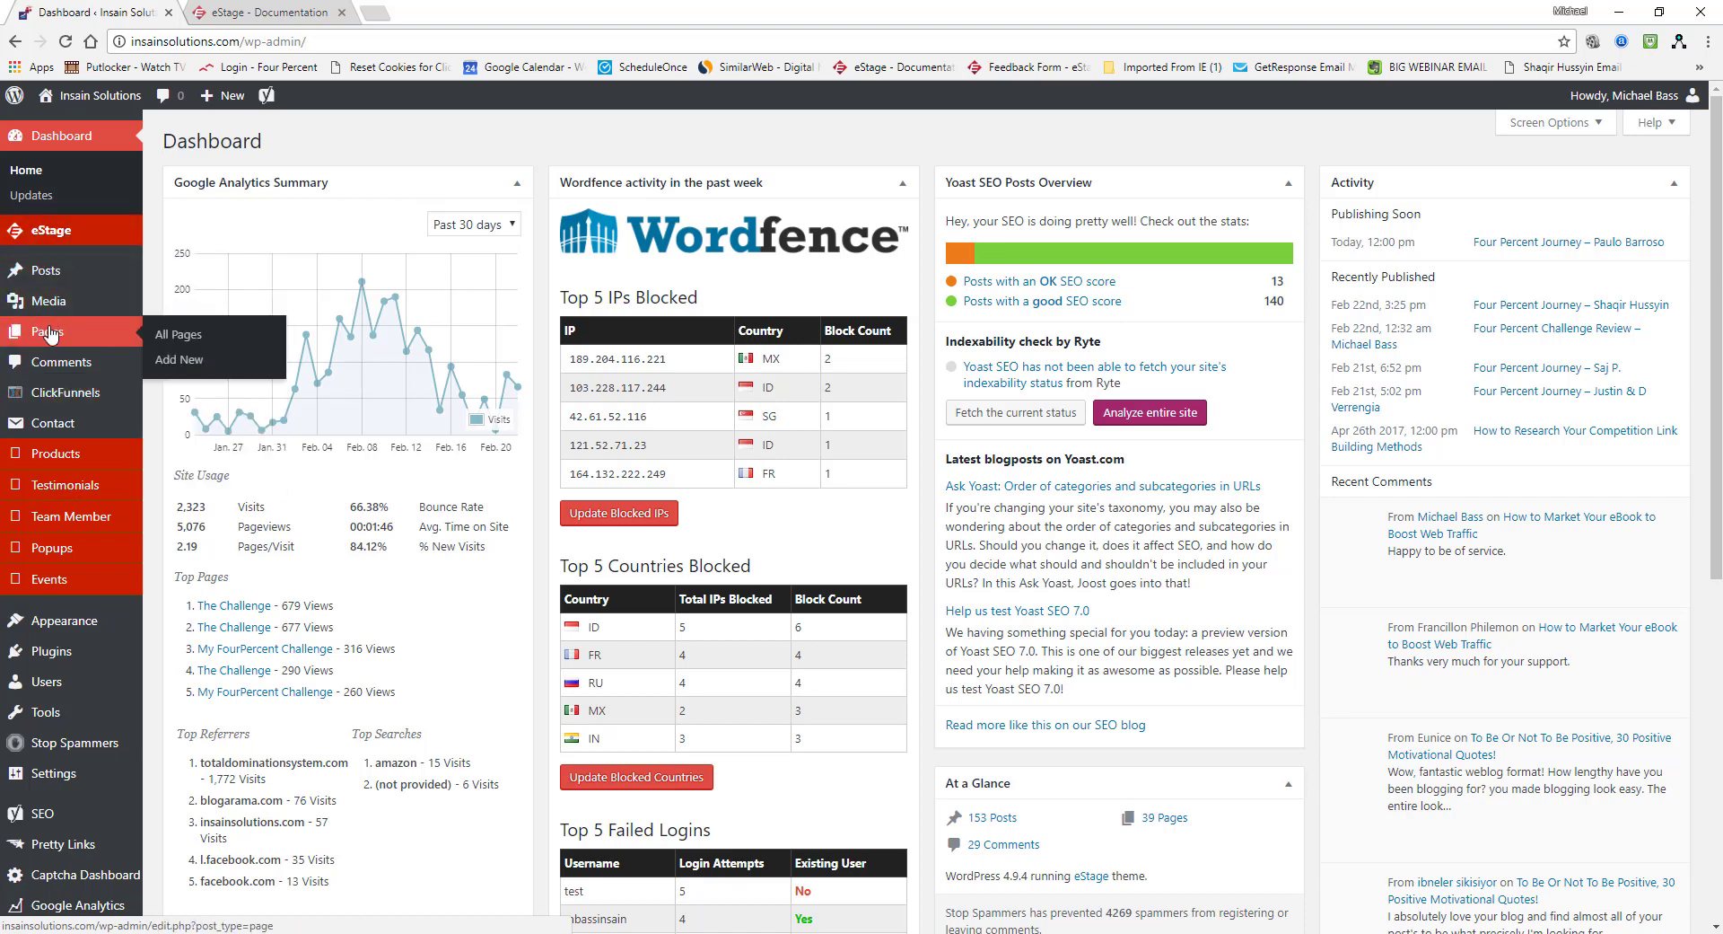
{"action": "left_click", "coordinate": [52, 334]}
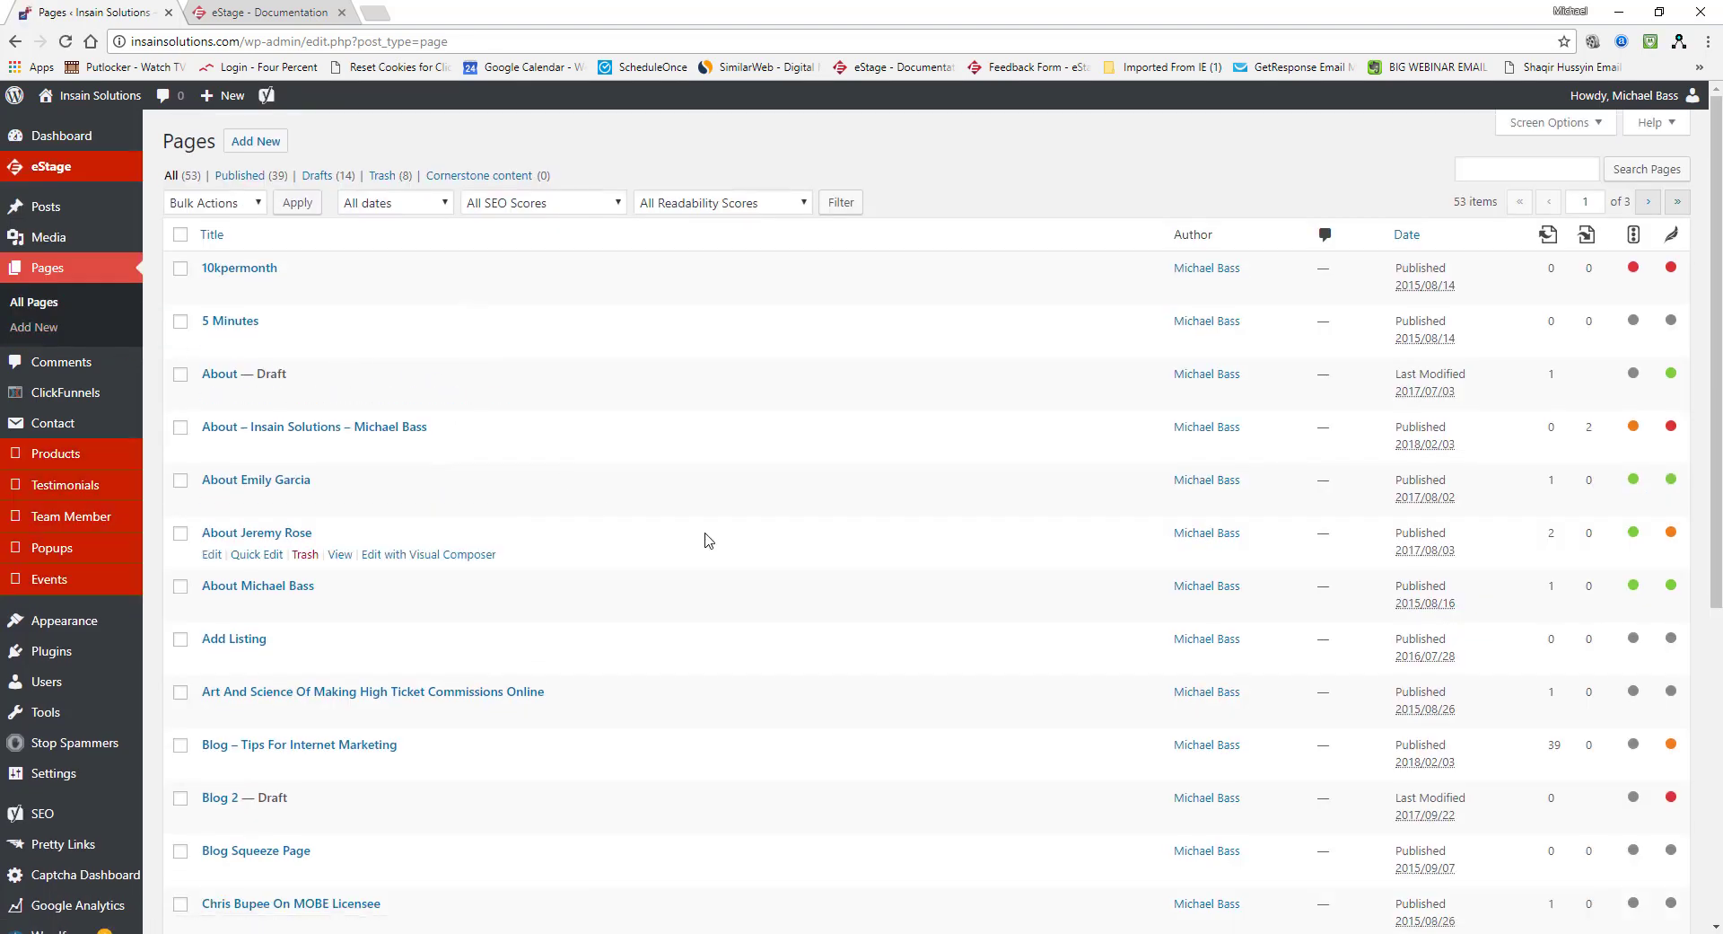
{"action": "scroll", "coordinate": [709, 539], "scroll_direction": "down", "scroll_amount": 6}
{"action": "scroll", "coordinate": [716, 525], "scroll_direction": "up", "scroll_amount": 5}
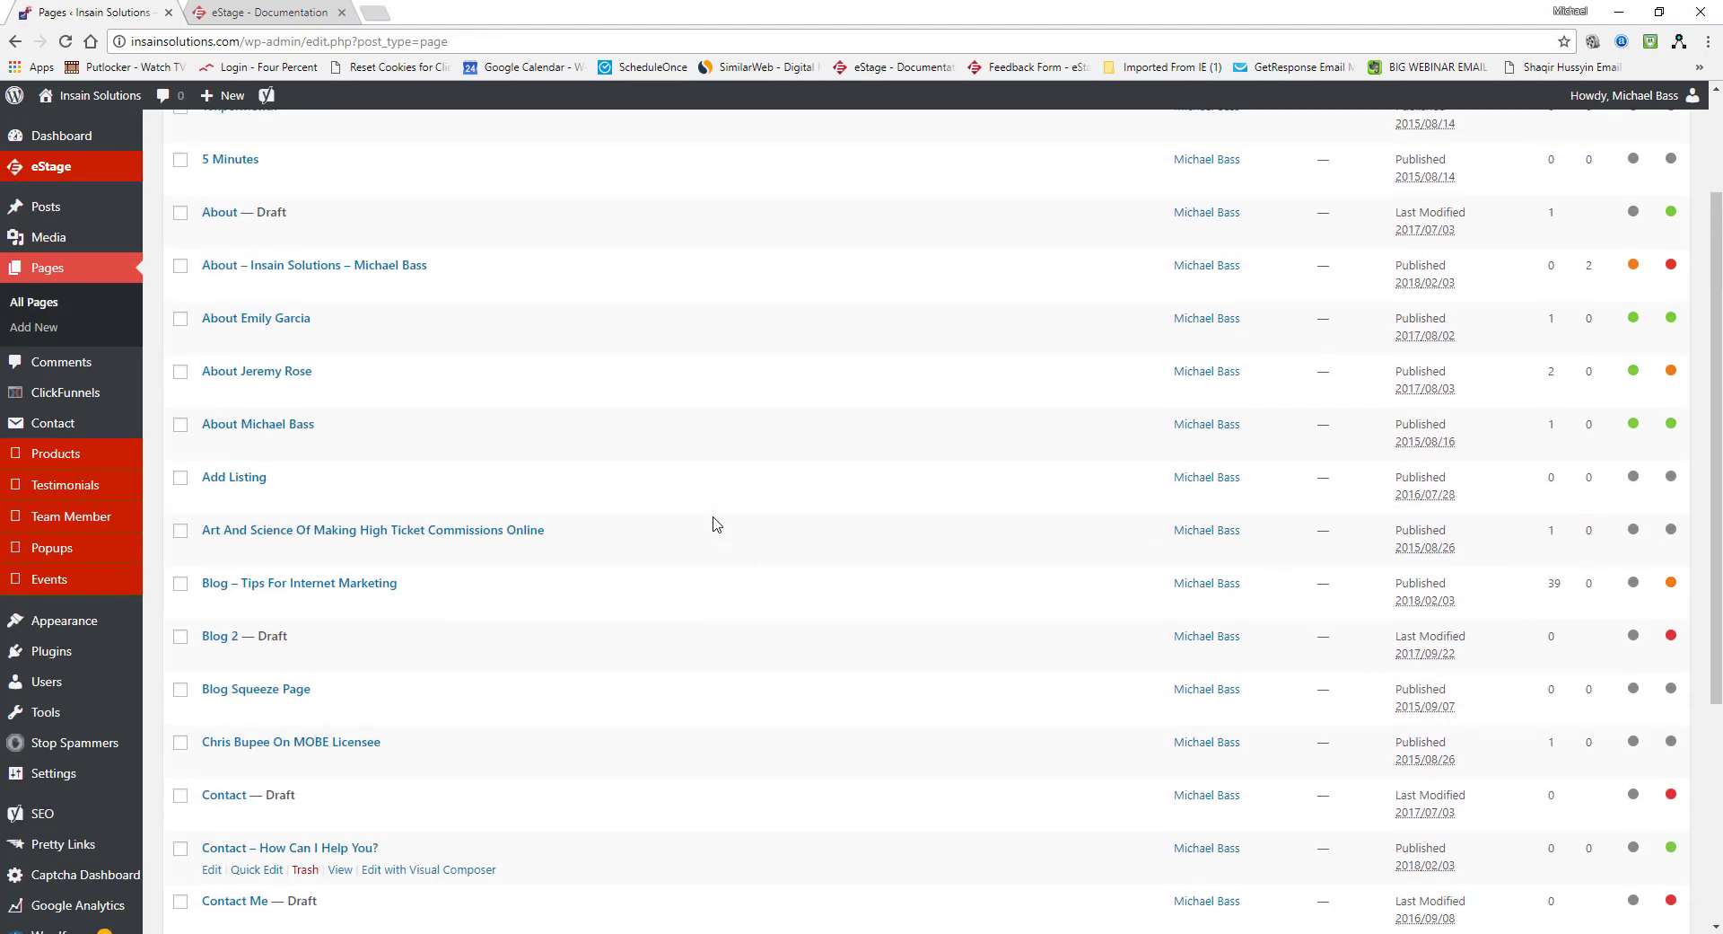
{"action": "scroll", "coordinate": [716, 524], "scroll_direction": "up", "scroll_amount": 2}
{"action": "scroll", "coordinate": [716, 525], "scroll_direction": "down", "scroll_amount": 6}
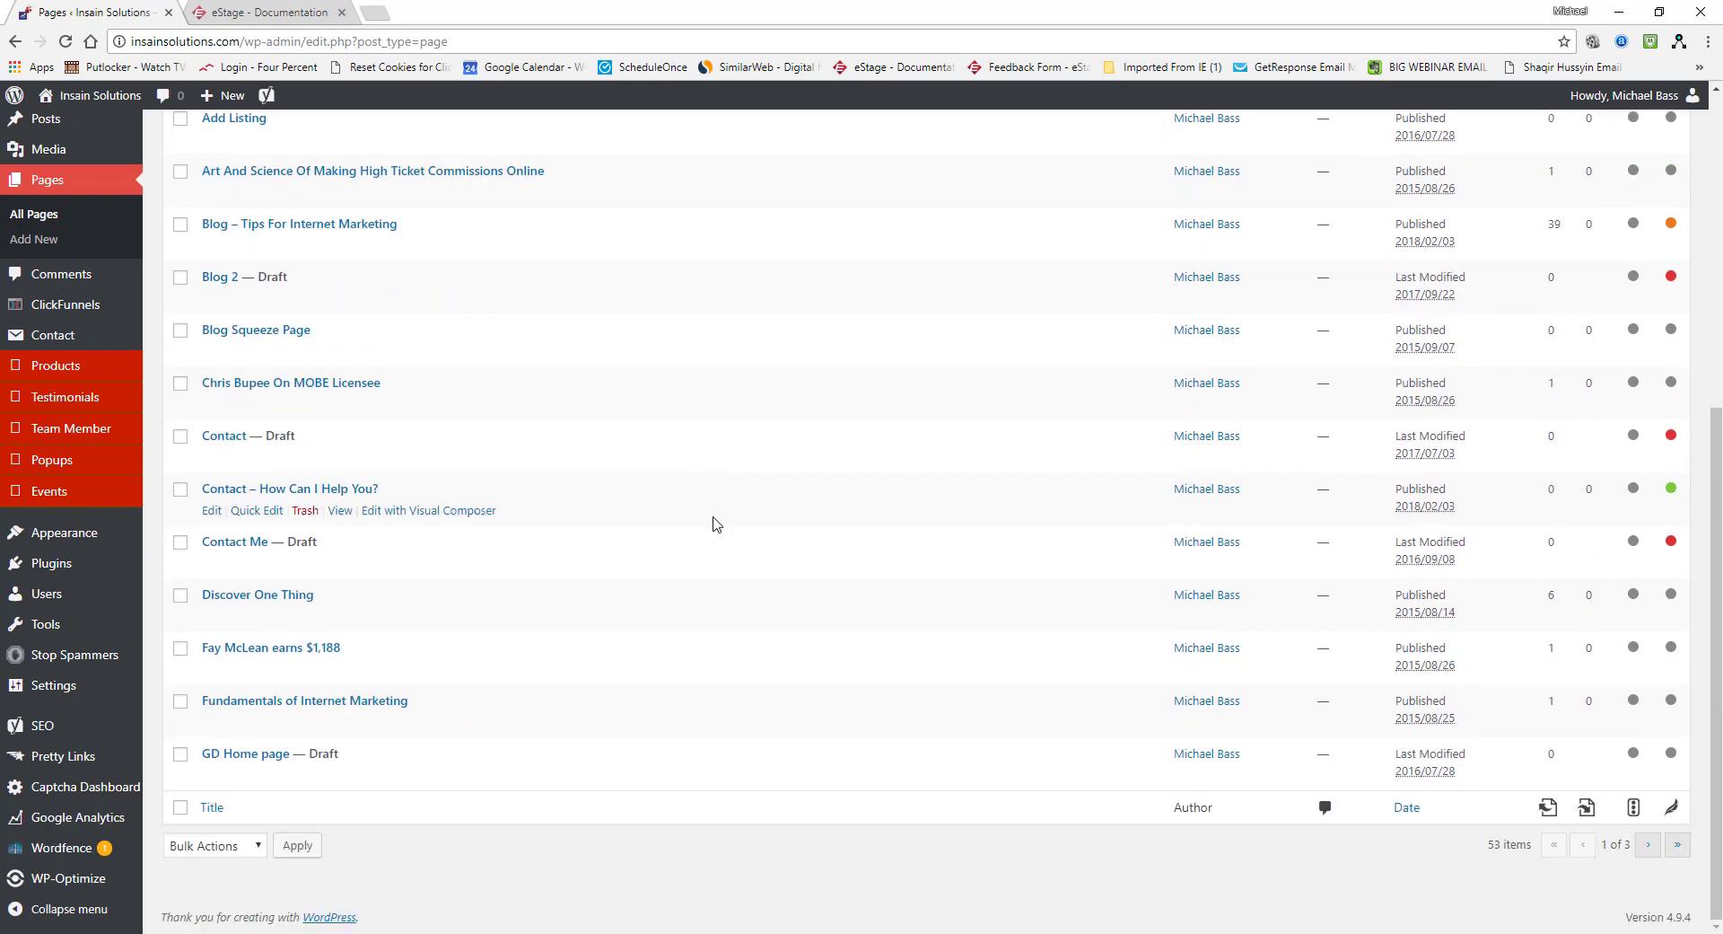
{"action": "scroll", "coordinate": [716, 524], "scroll_direction": "up", "scroll_amount": 6}
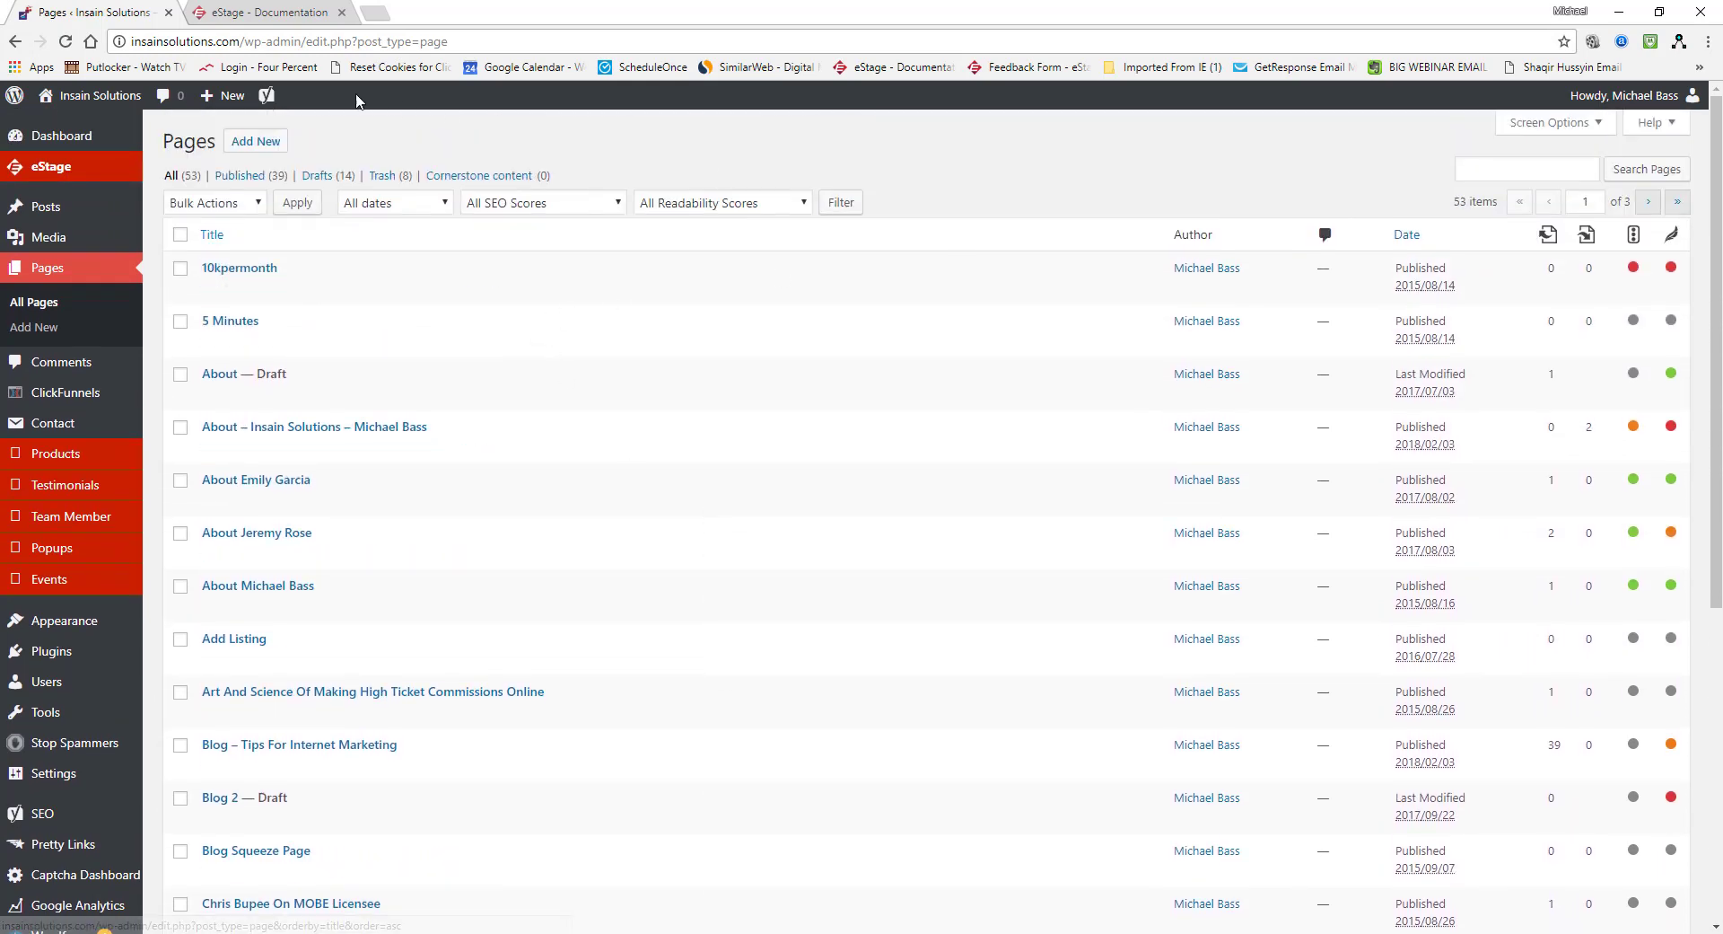
Add a new page titled "1 home page" with the Jack Oliver Page template and its content editor in Text mode.
{"action": "left_click", "coordinate": [243, 140]}
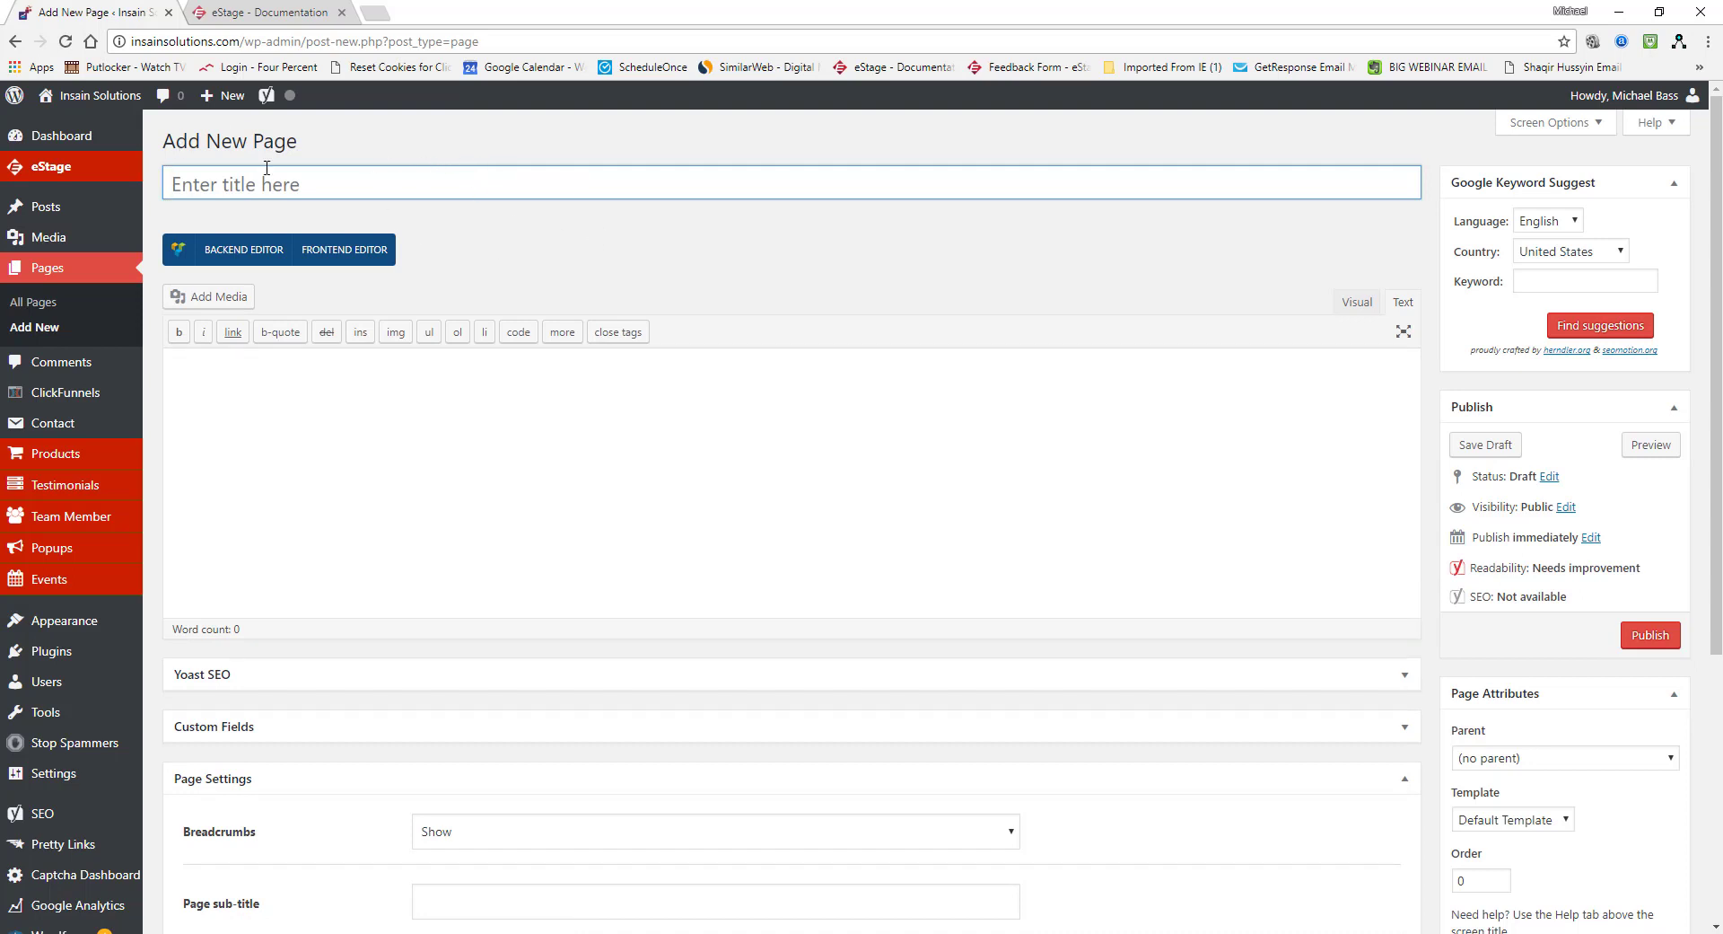
{"action": "type", "text": "1 ho"}
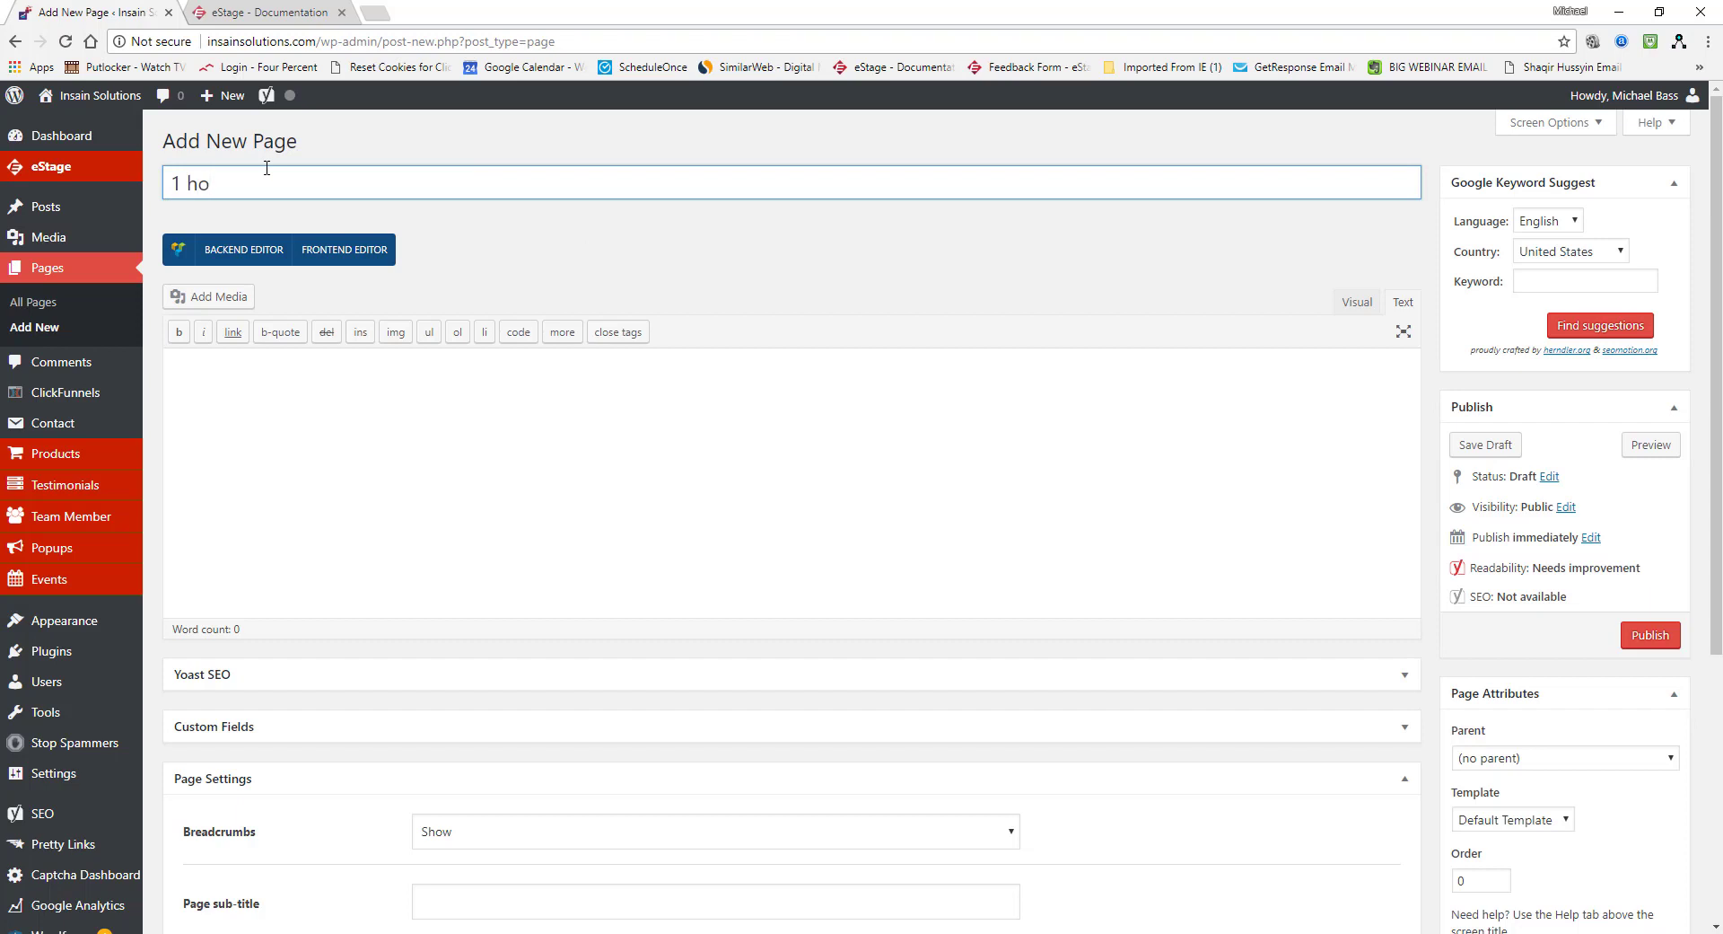
{"action": "type", "text": "me page"}
{"action": "left_click", "coordinate": [1566, 821]}
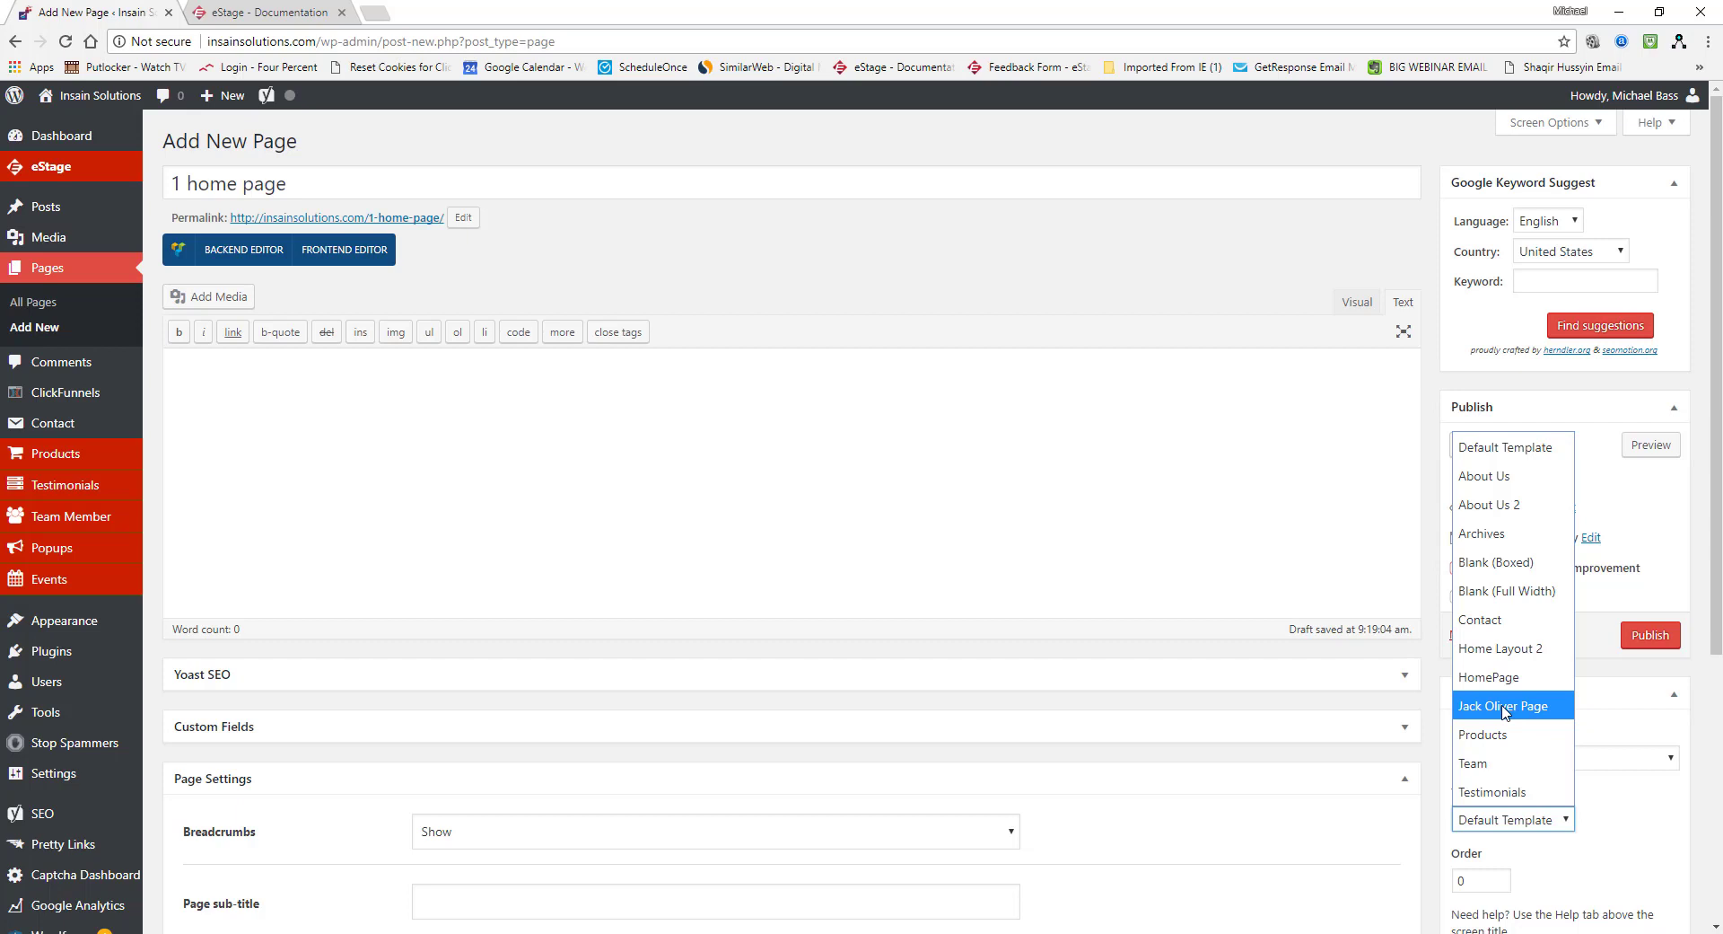
{"action": "left_click", "coordinate": [1505, 712]}
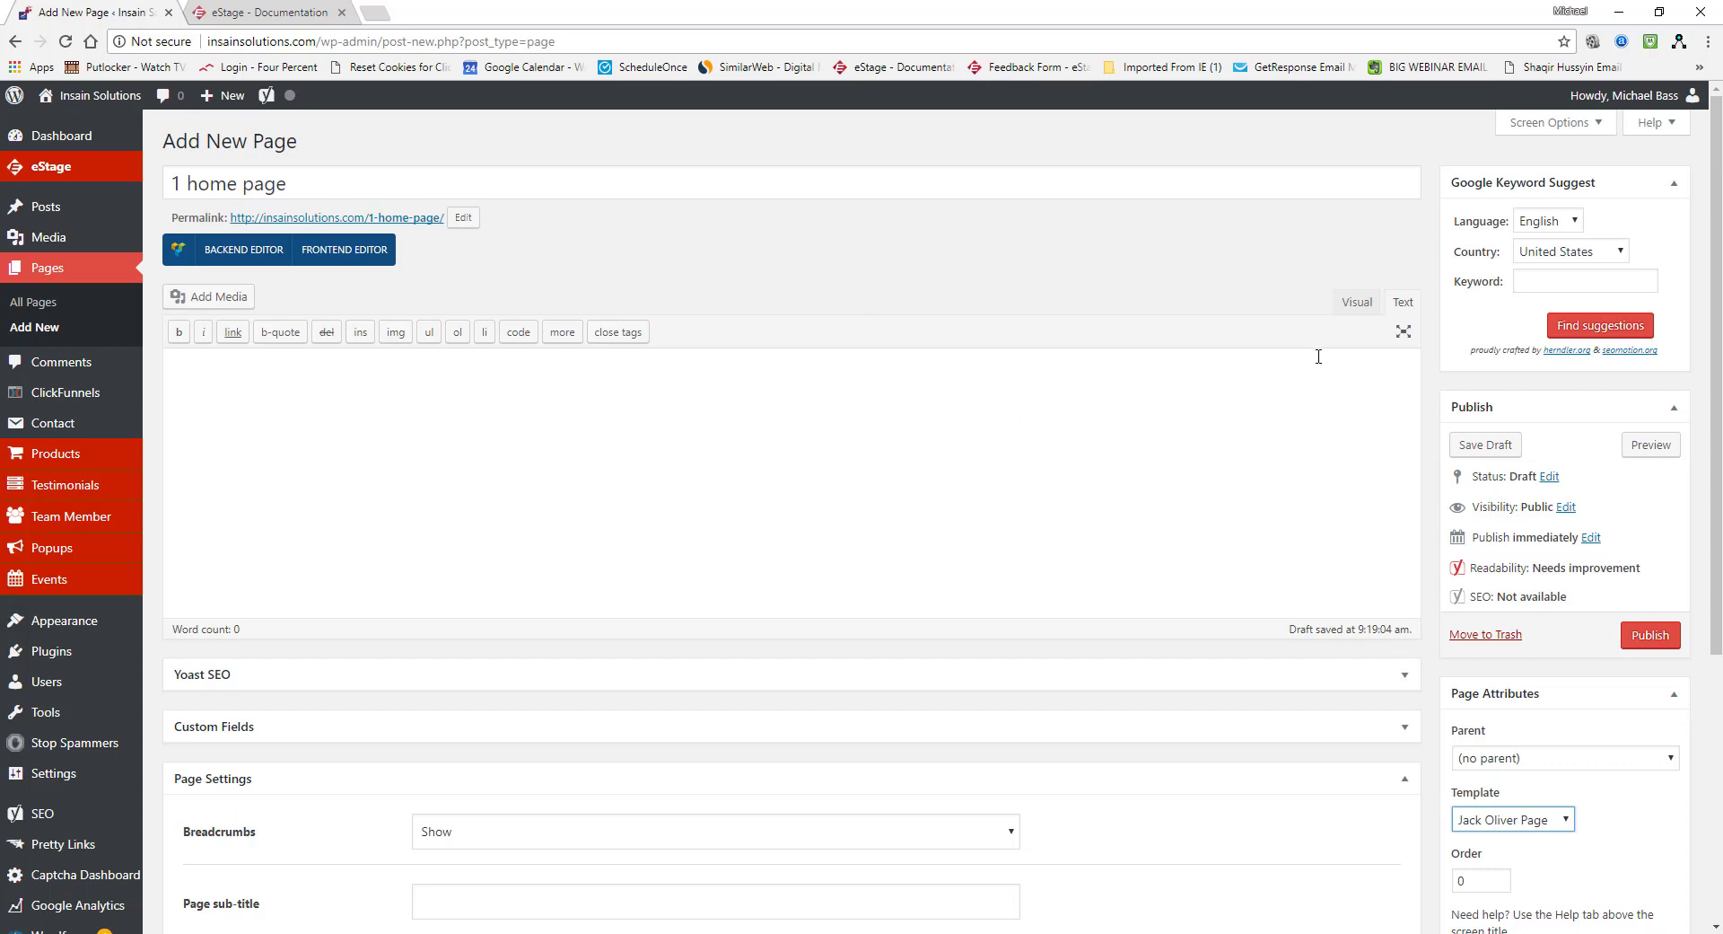
{"action": "left_click", "coordinate": [1359, 309]}
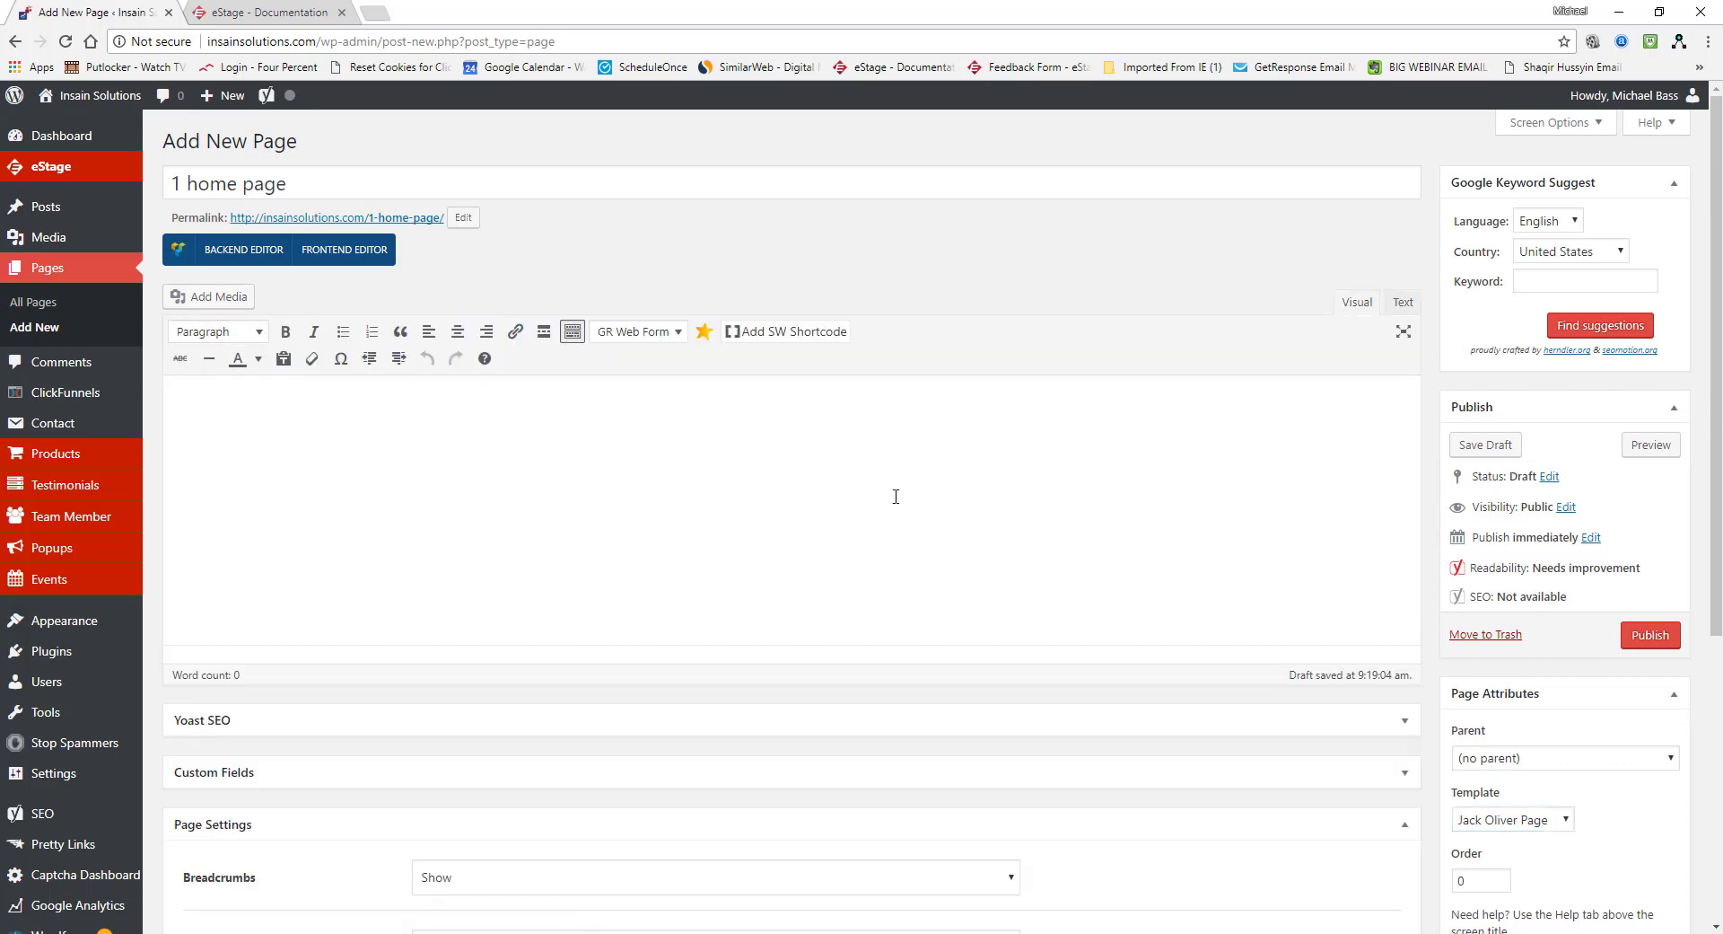
{"action": "left_click", "coordinate": [1403, 305]}
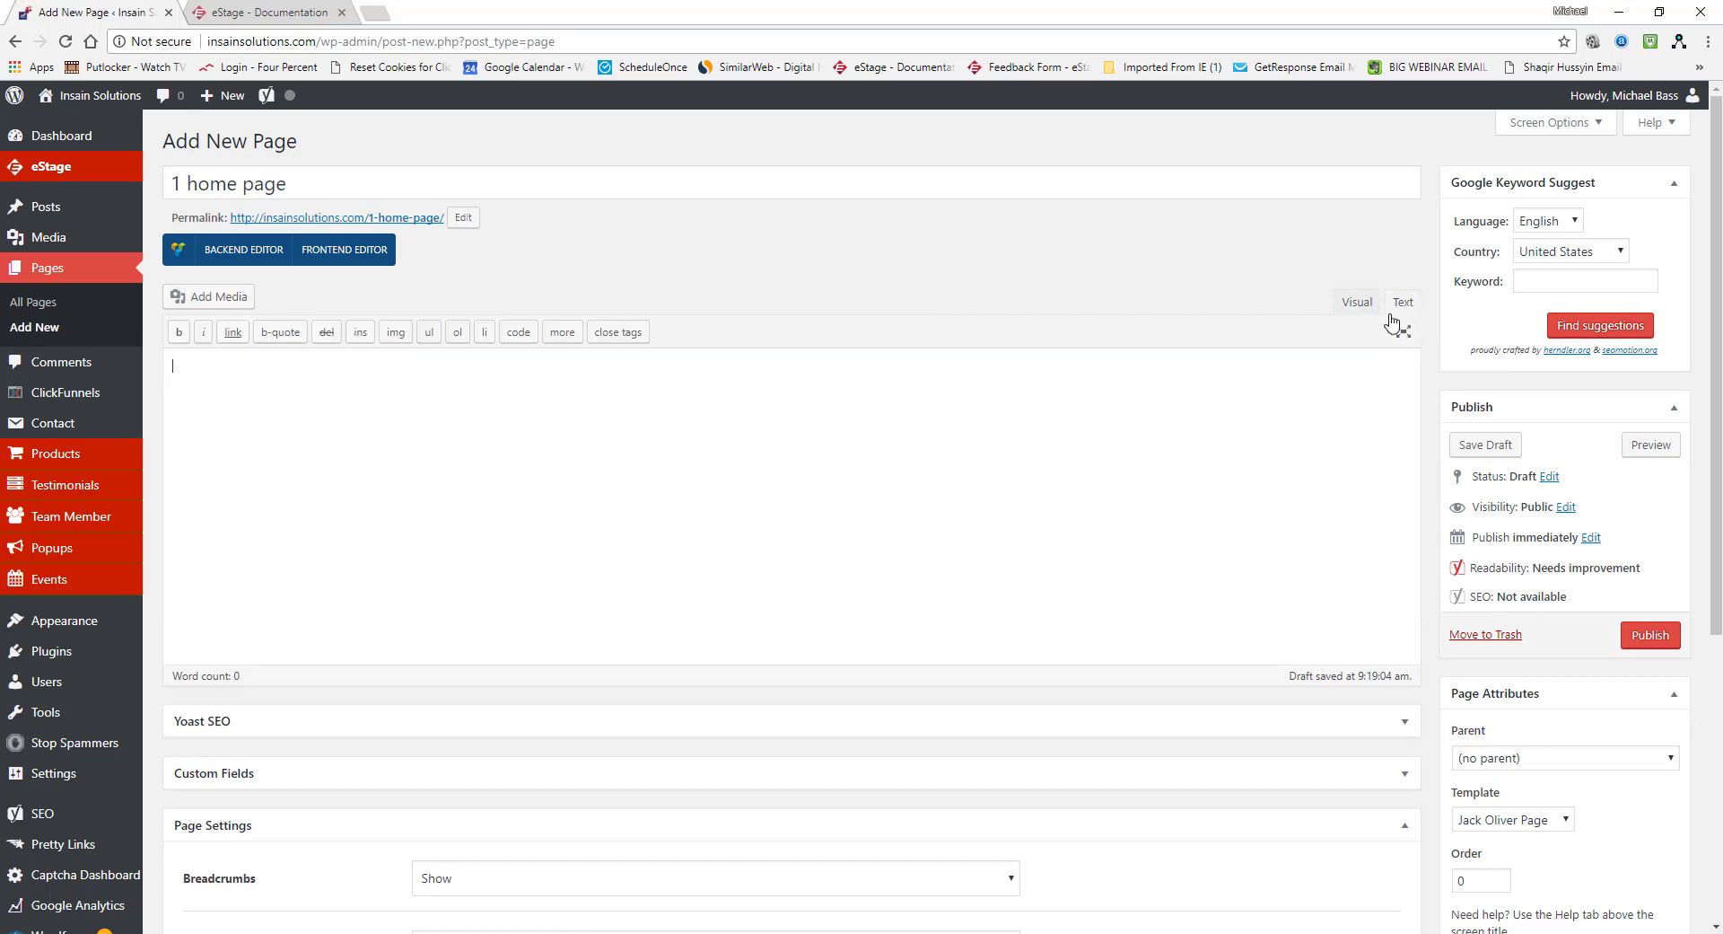
Copy the complete HomePage Shortcode from the Jack Oliver Template section of the eStage documentation.
{"action": "left_click", "coordinate": [242, 16]}
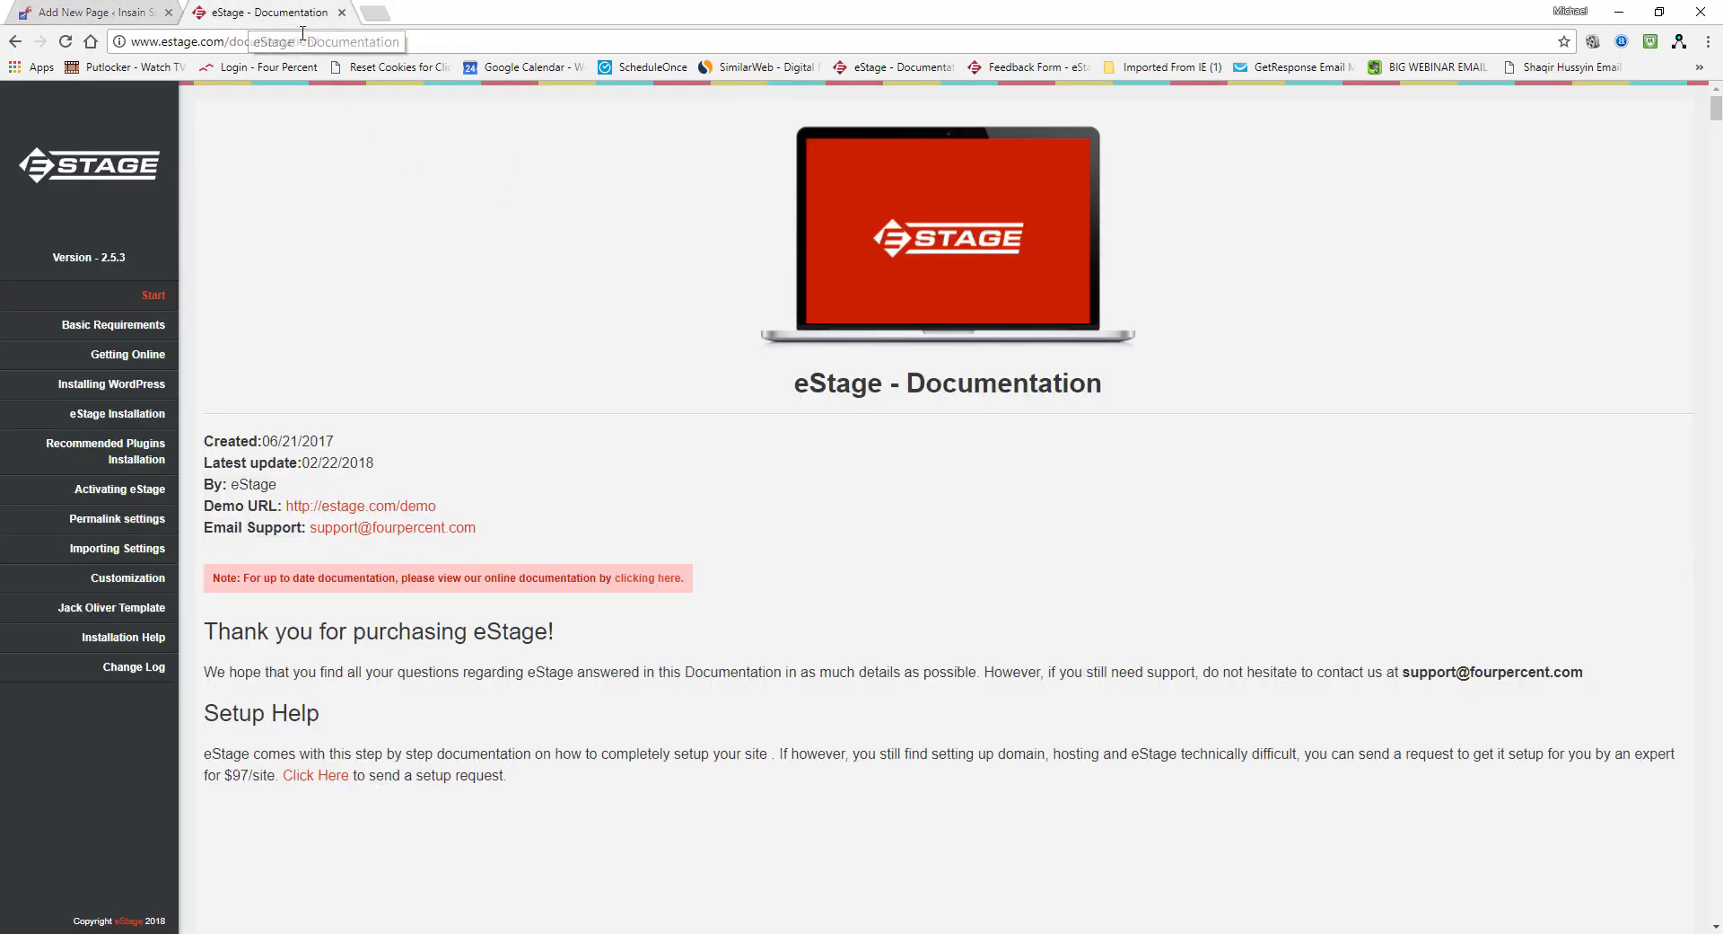
{"action": "left_click", "coordinate": [127, 610]}
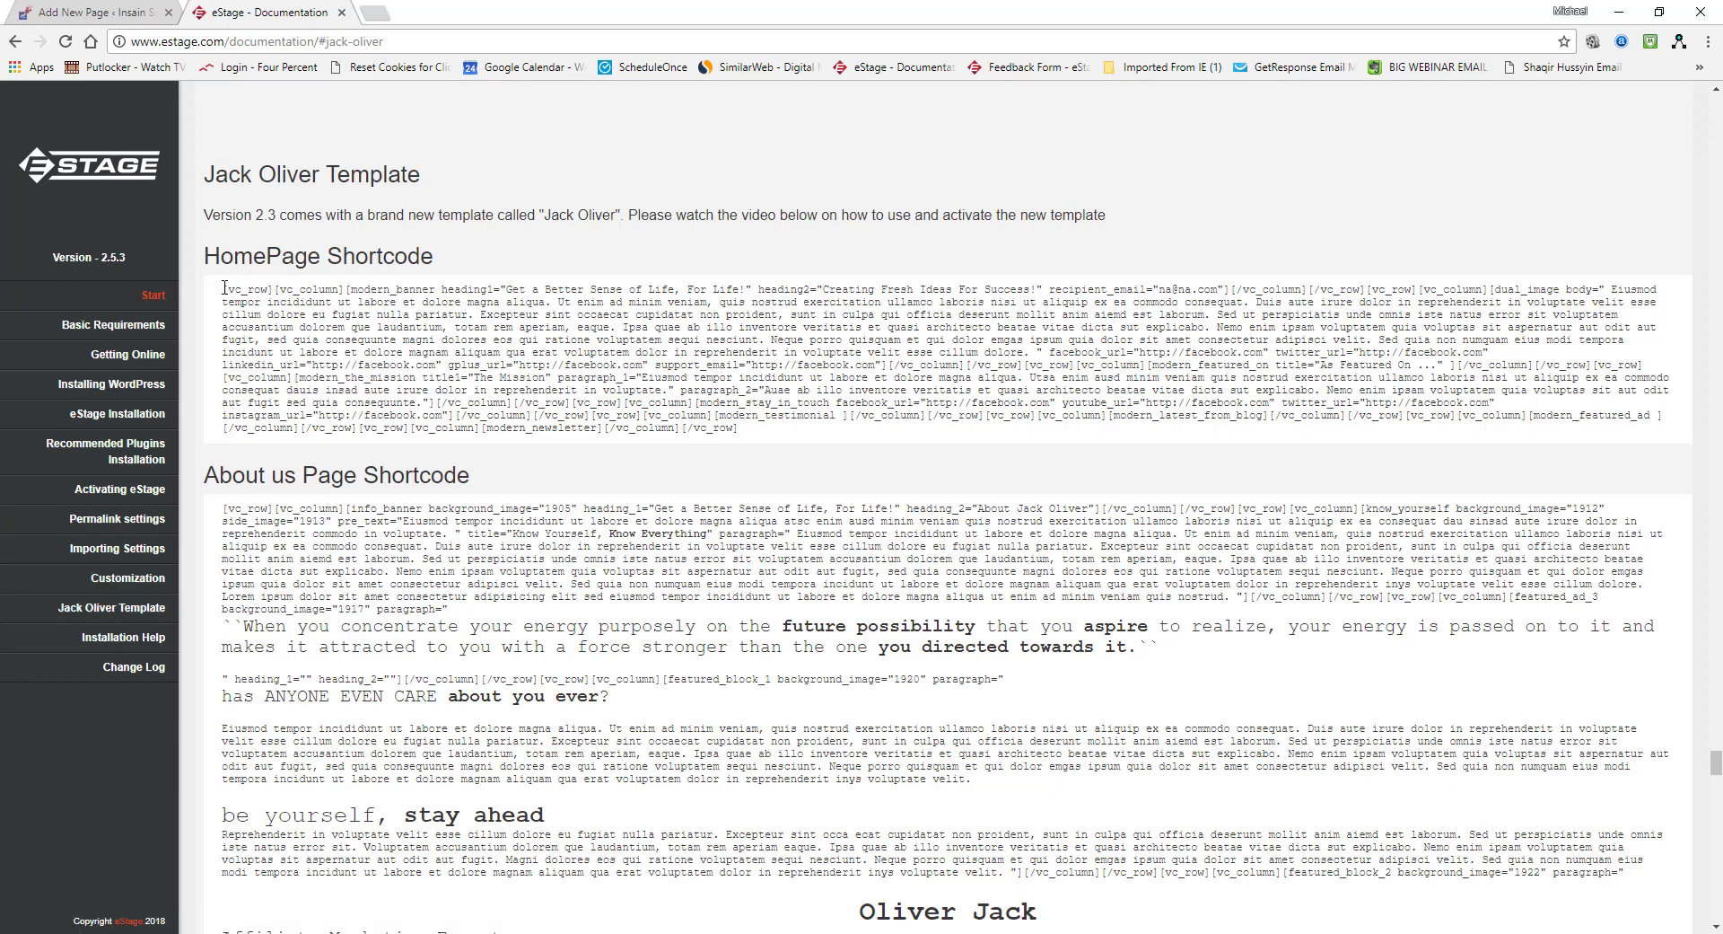
{"action": "left_click_drag", "start_coordinate": [224, 287], "coordinate": [752, 437]}
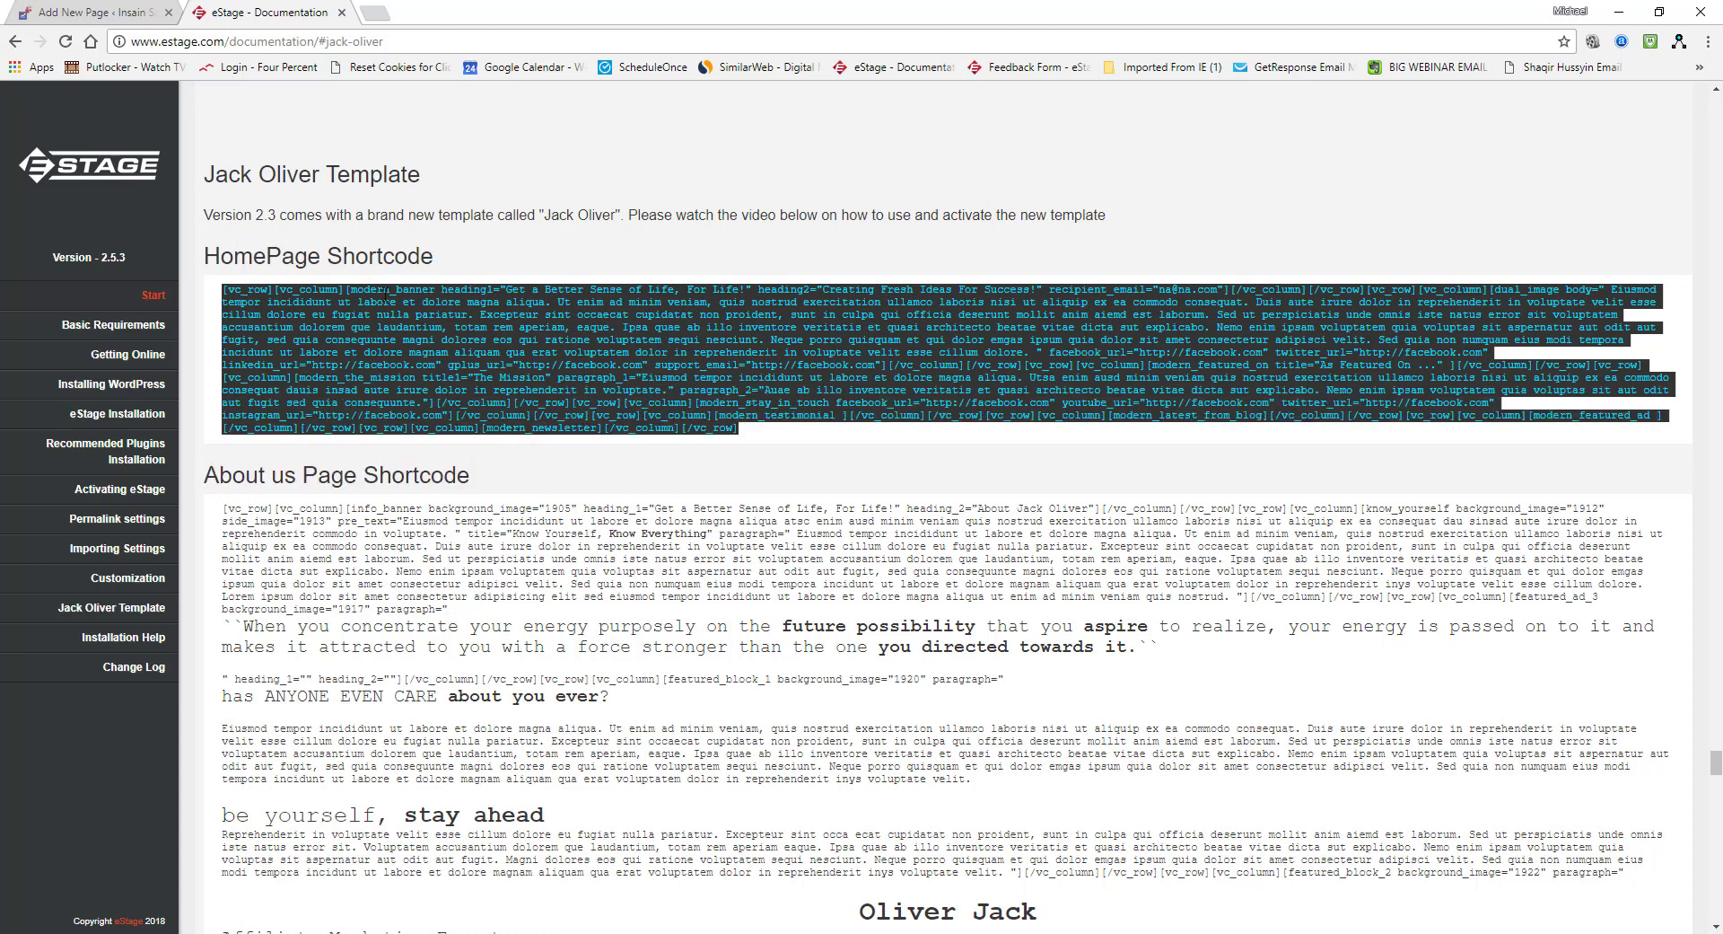
{"action": "right_click", "coordinate": [618, 349]}
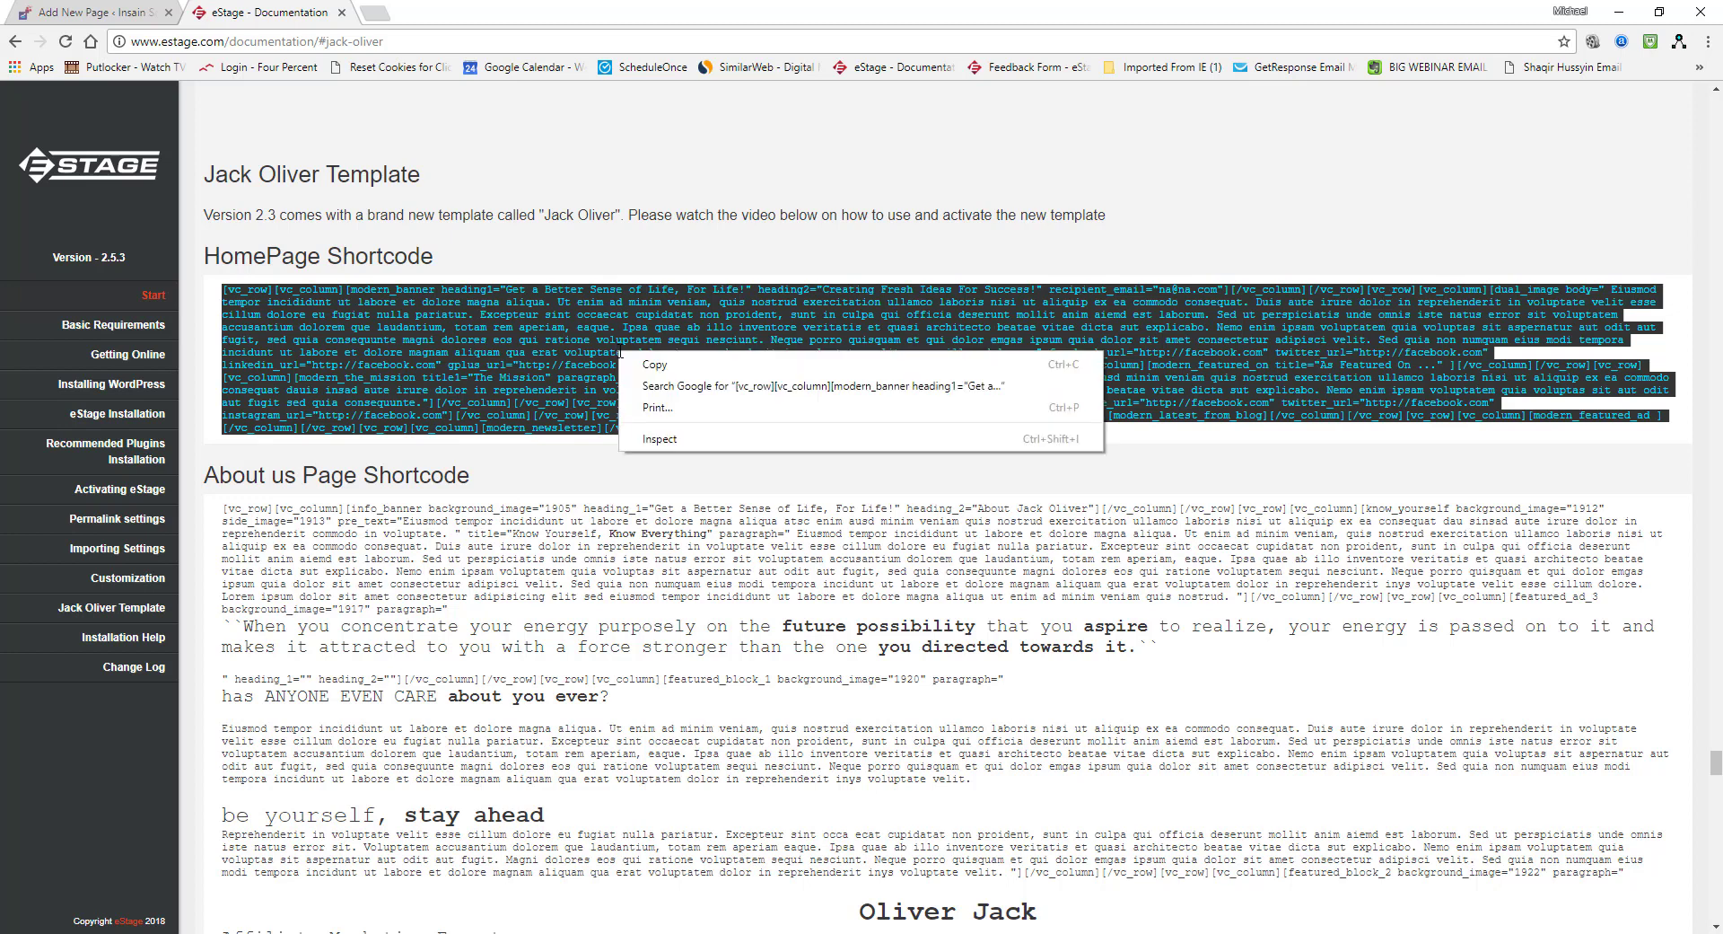
{"action": "left_click", "coordinate": [668, 362]}
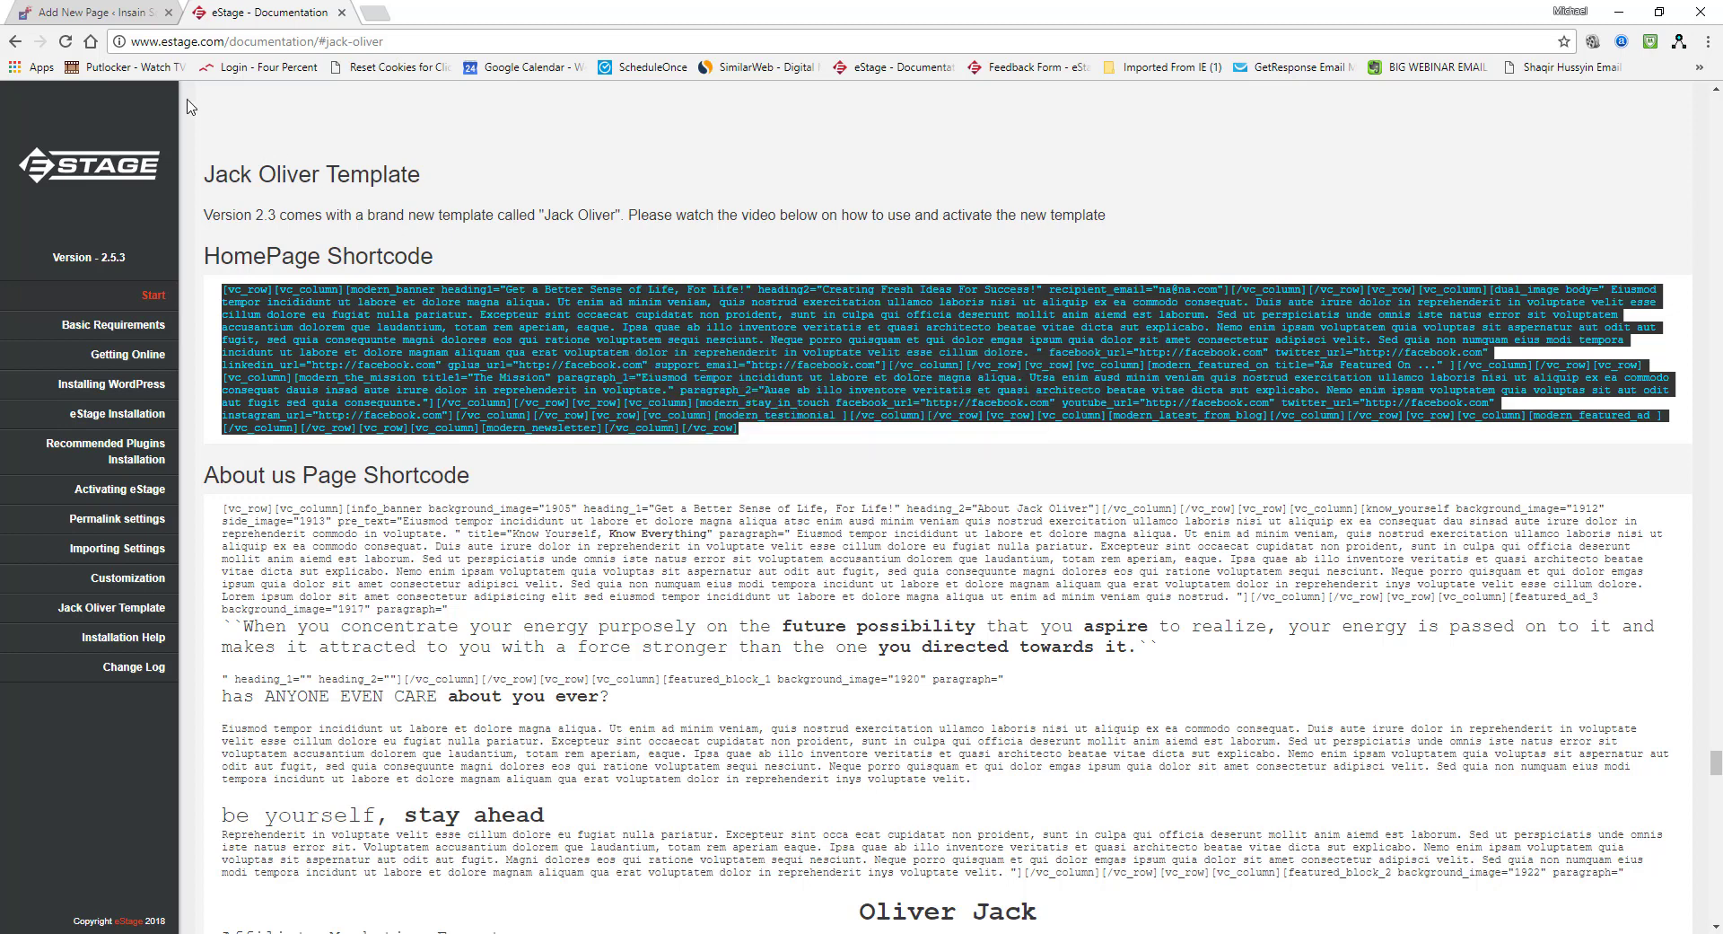
Paste the copied shortcode into the content of the "1 home page" page and publish it.
{"action": "left_click", "coordinate": [97, 16]}
{"action": "left_click", "coordinate": [1030, 365]}
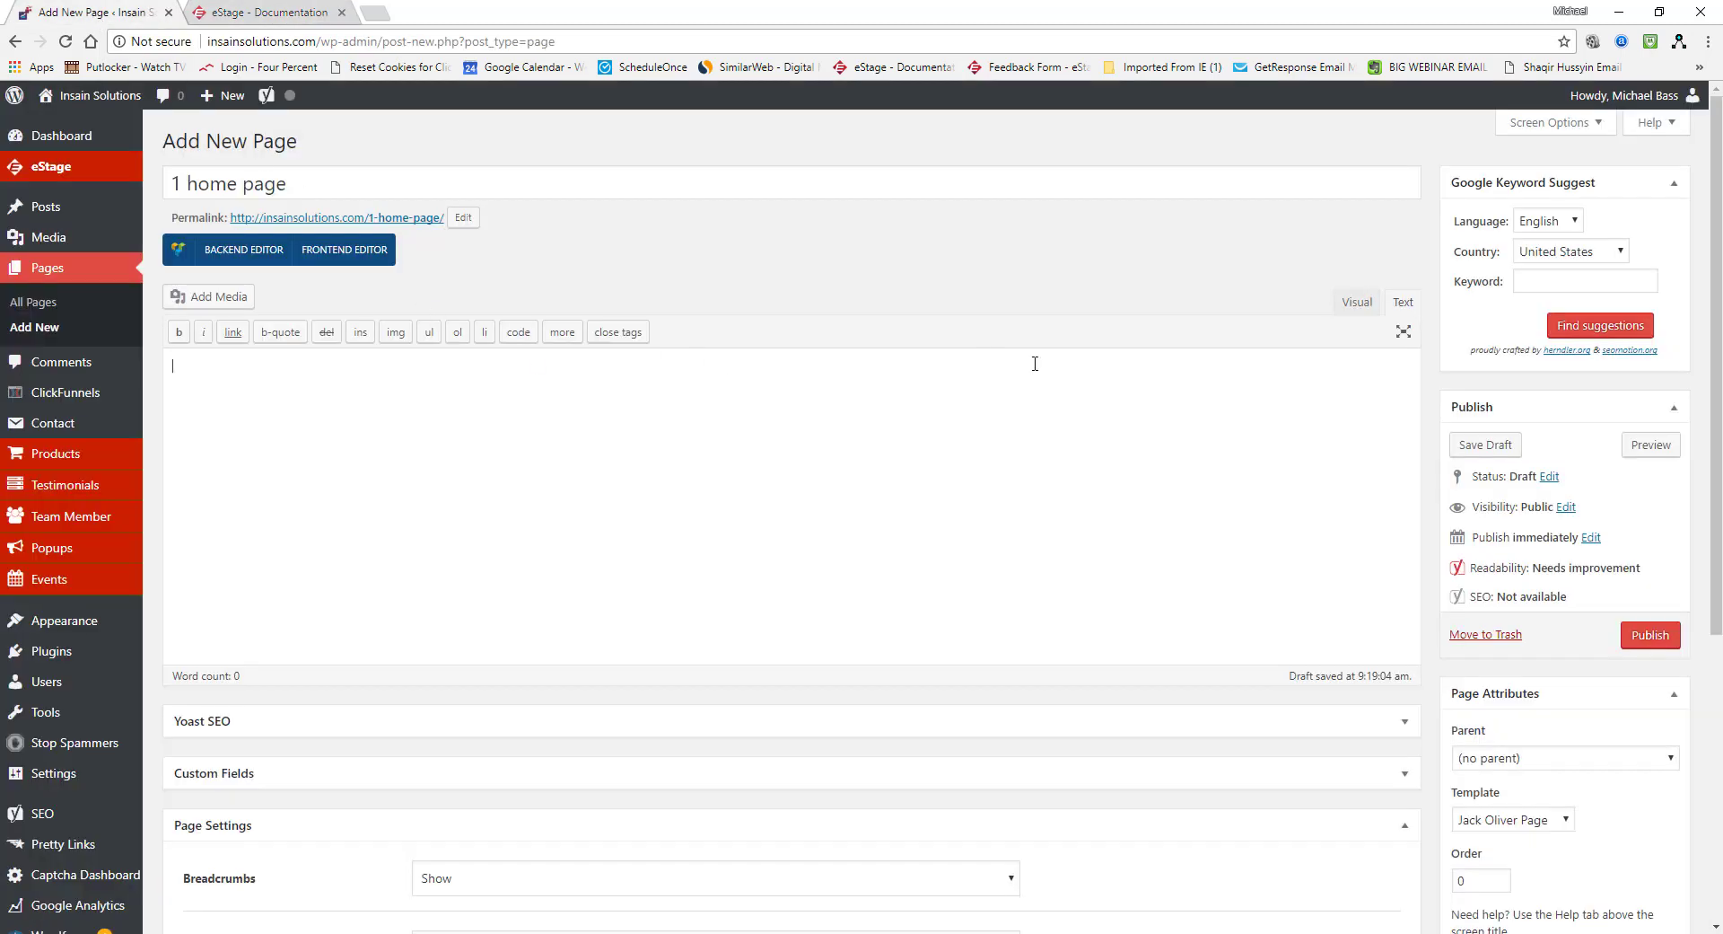
{"action": "right_click", "coordinate": [497, 376]}
{"action": "left_click", "coordinate": [561, 484]}
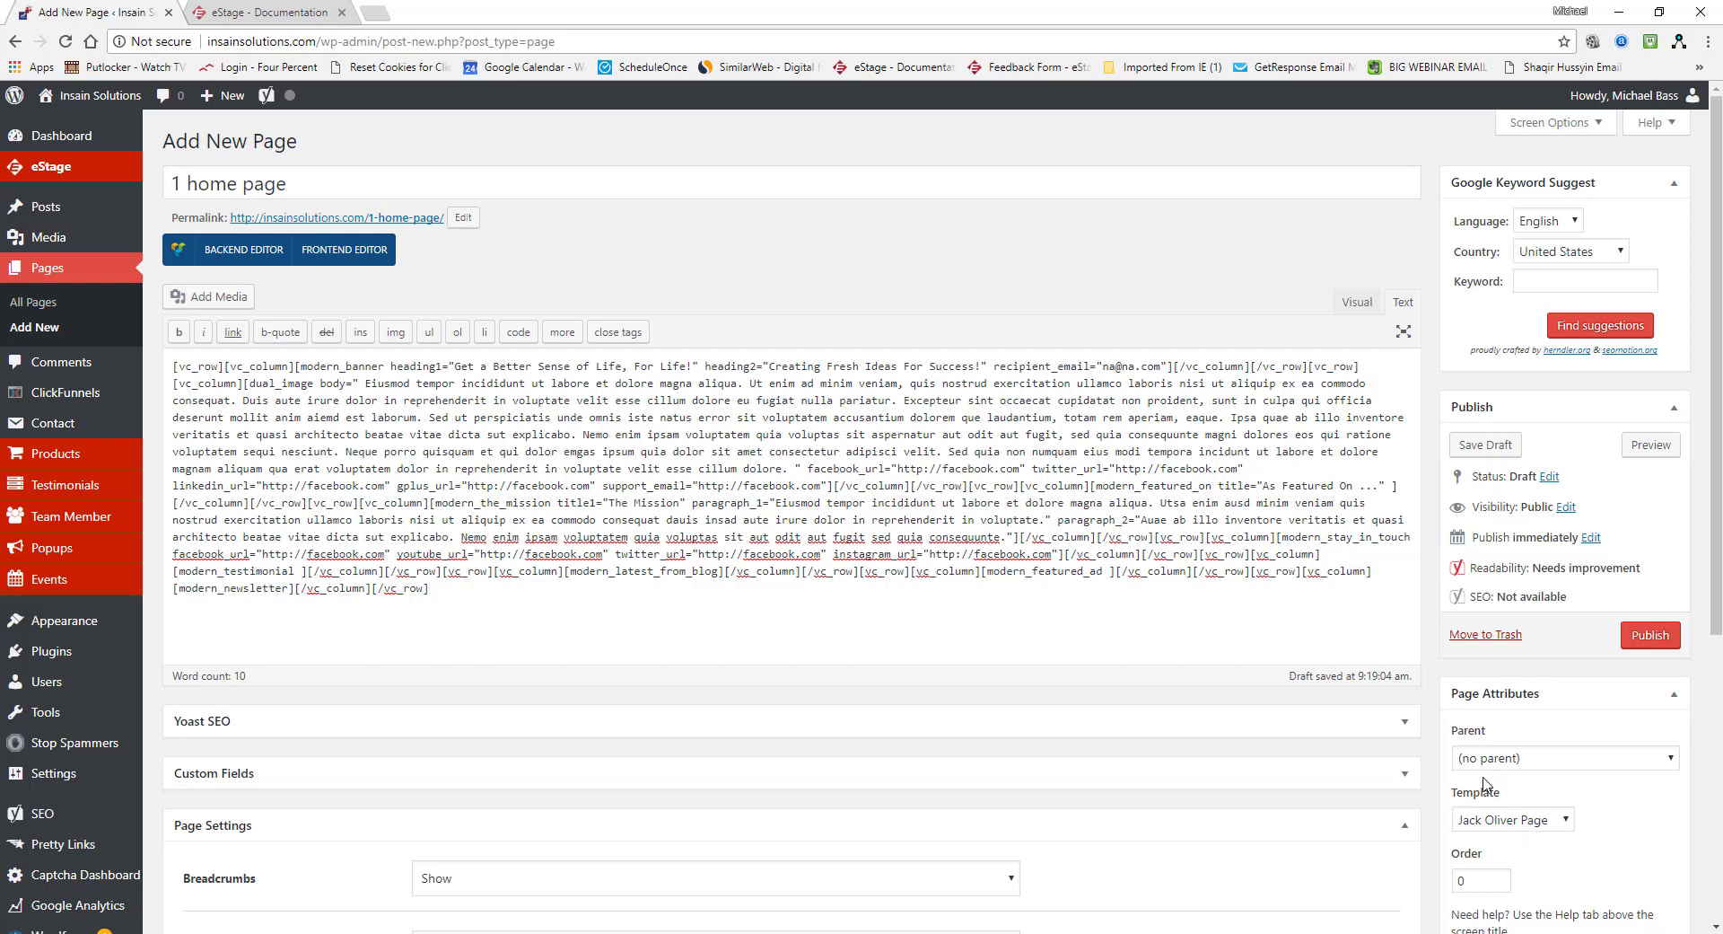
{"action": "left_click", "coordinate": [1648, 638]}
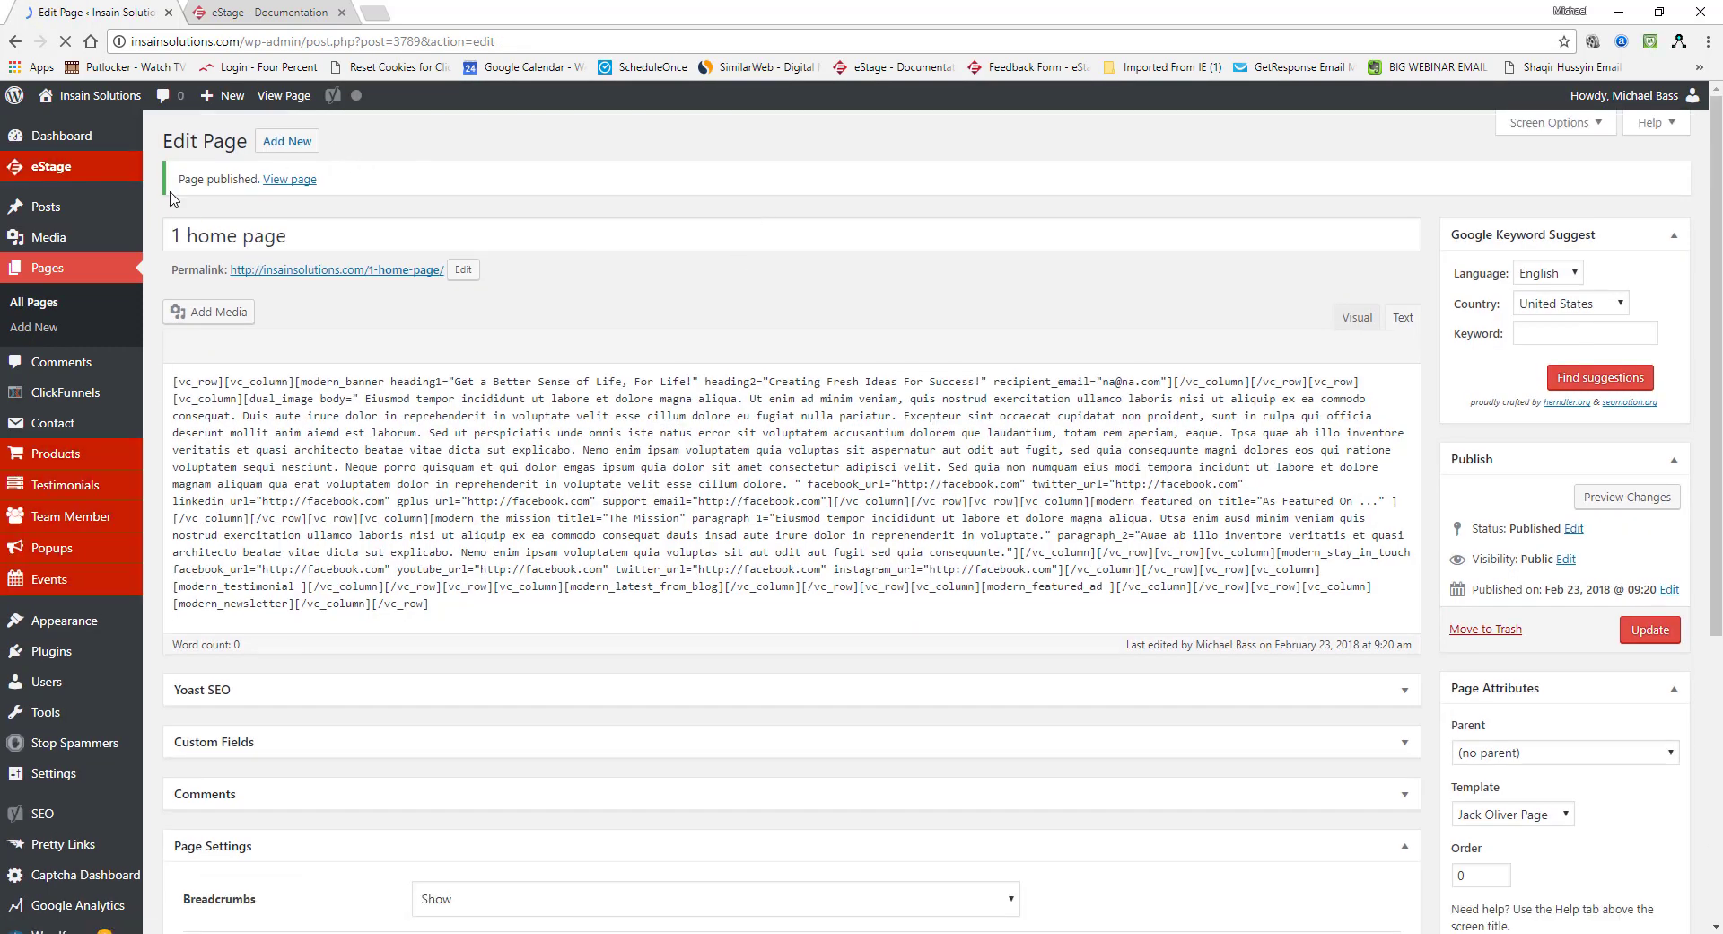
Visit the live site and open the Homepage Settings in its theme customizer.
{"action": "mouse_move", "coordinate": [90, 101]}
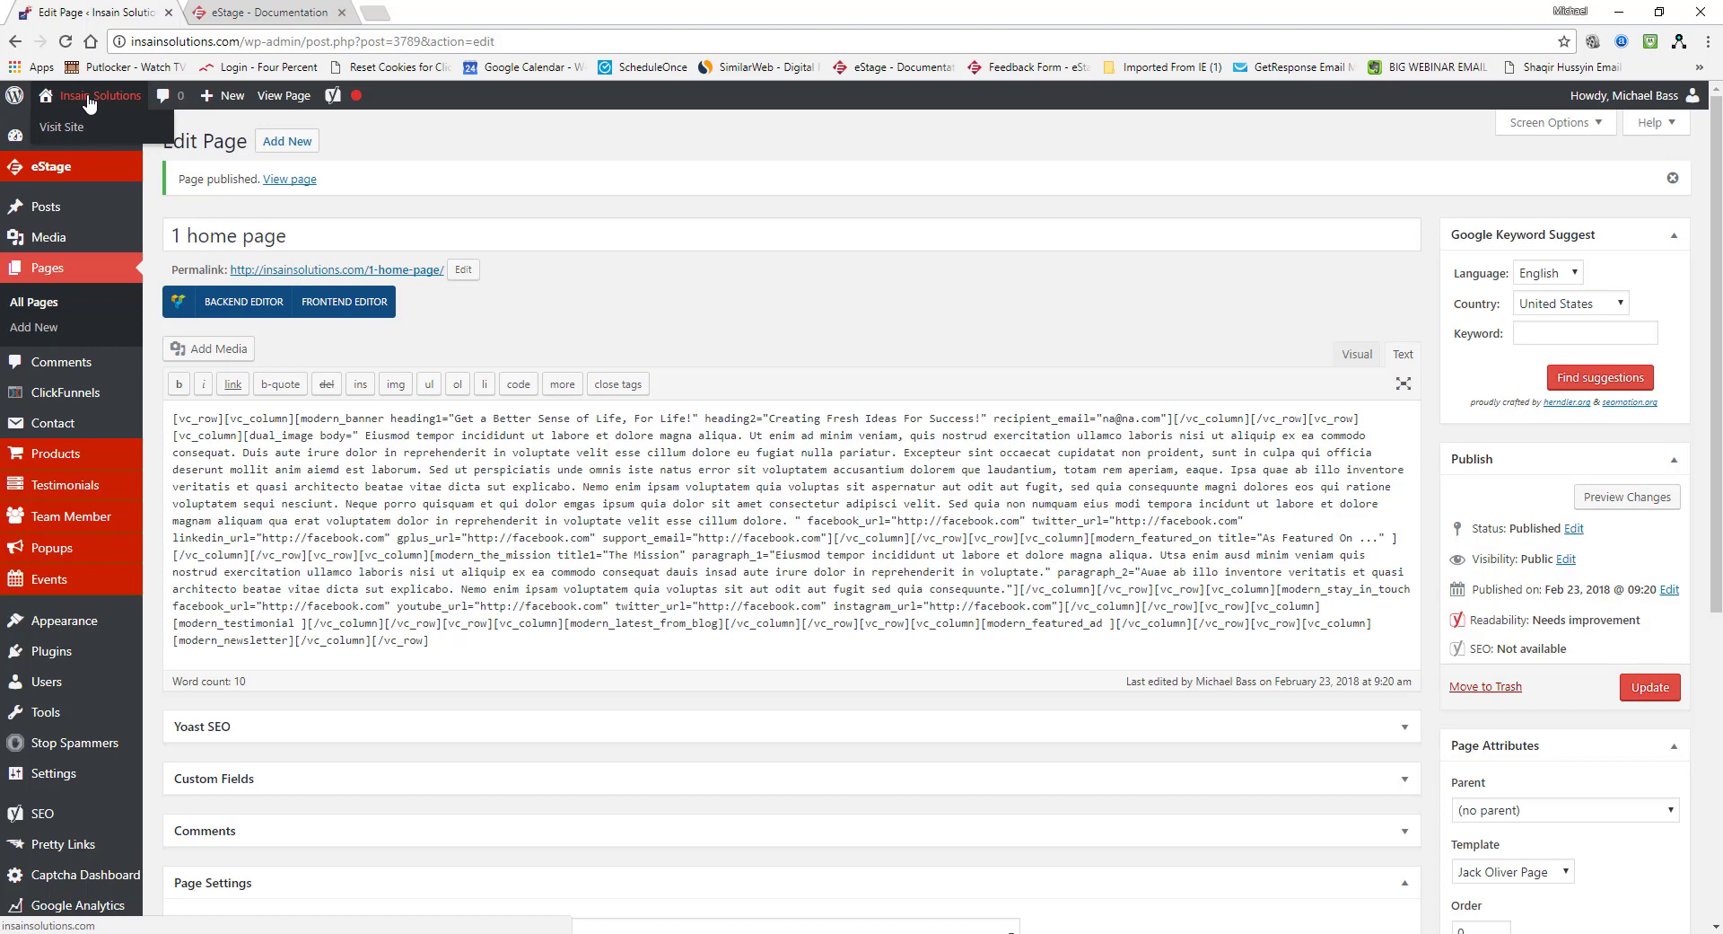
{"action": "left_click", "coordinate": [90, 103]}
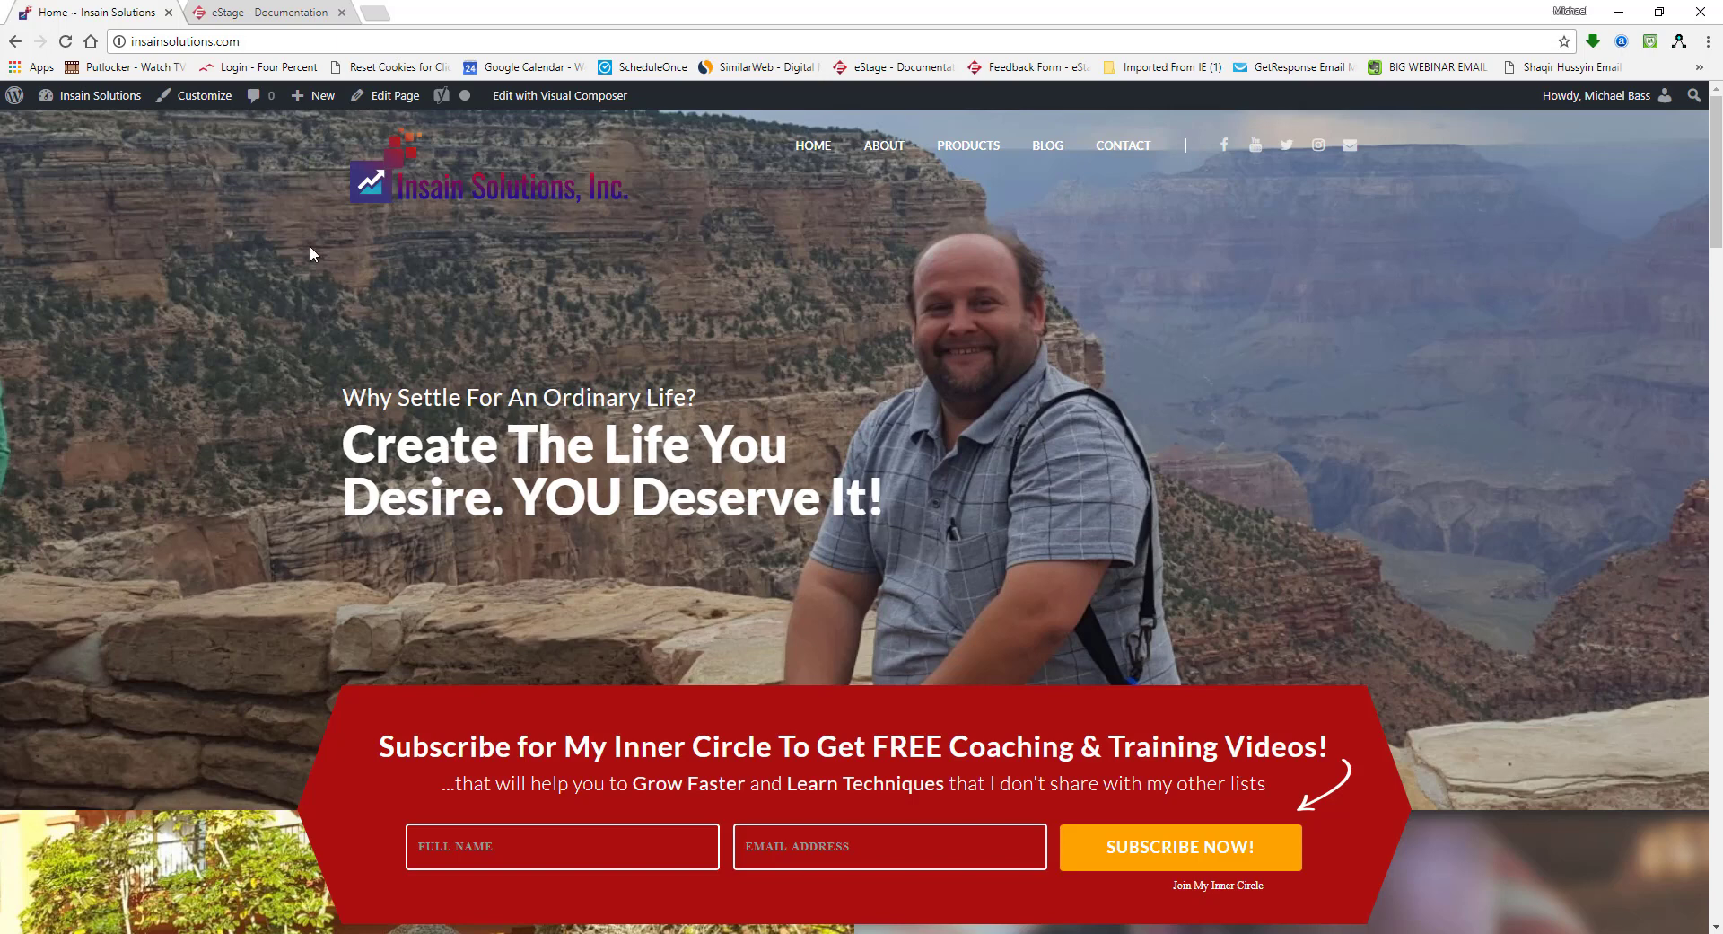
{"action": "left_click", "coordinate": [198, 97]}
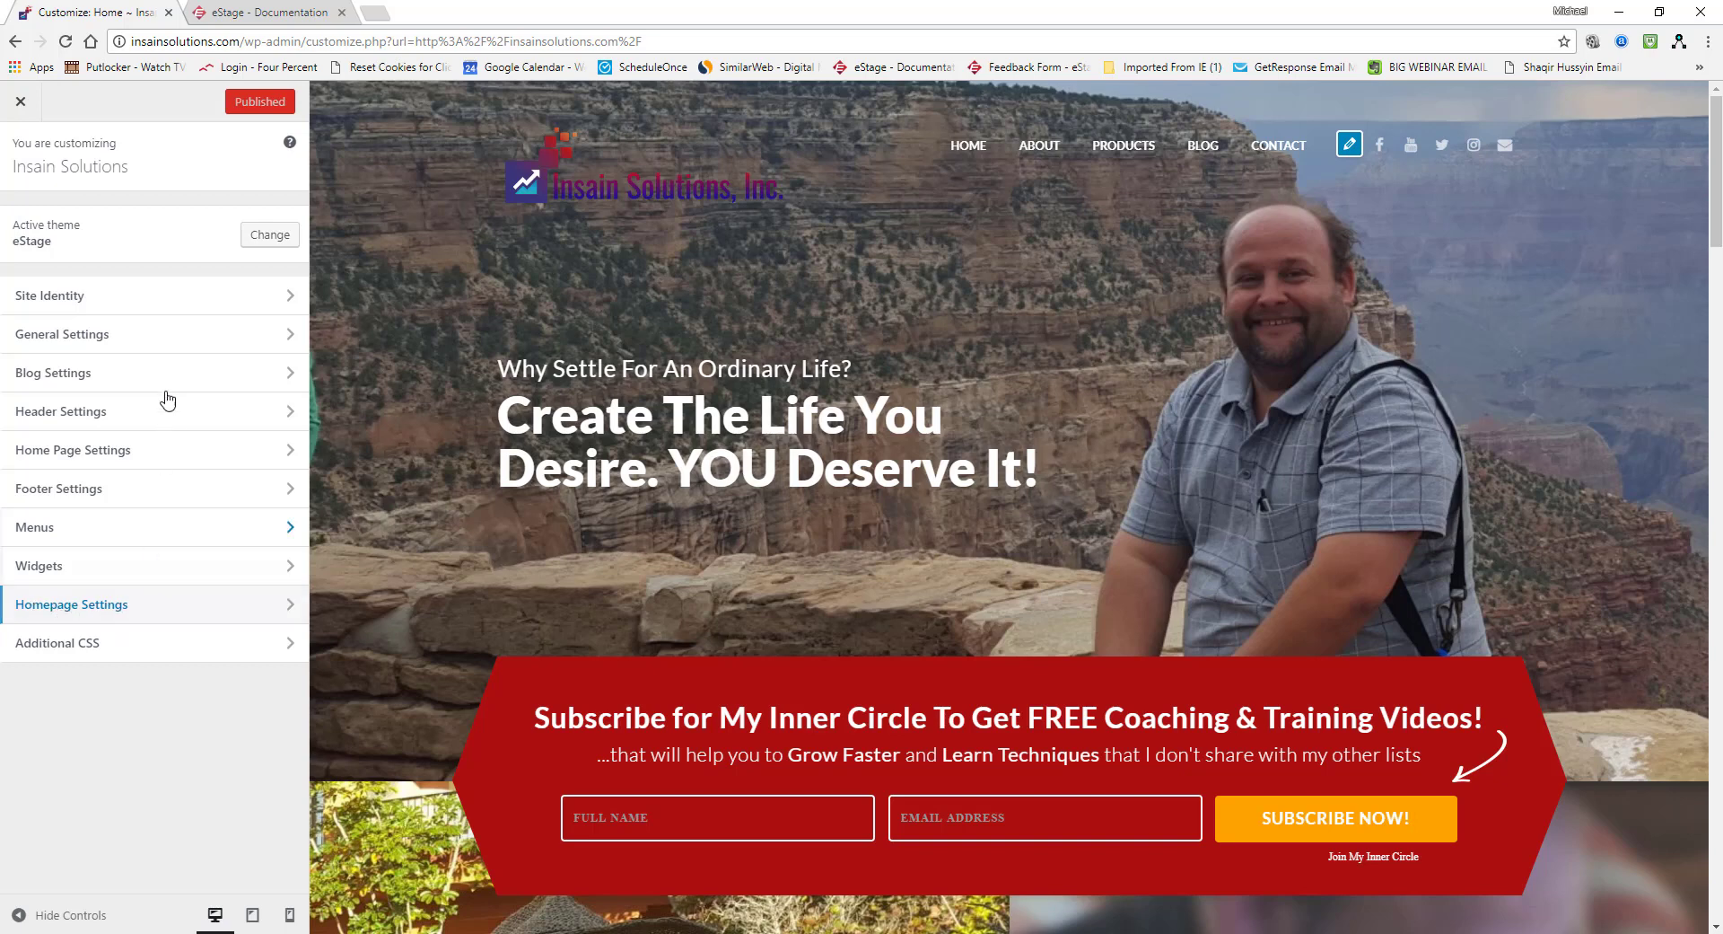
{"action": "left_click", "coordinate": [162, 614]}
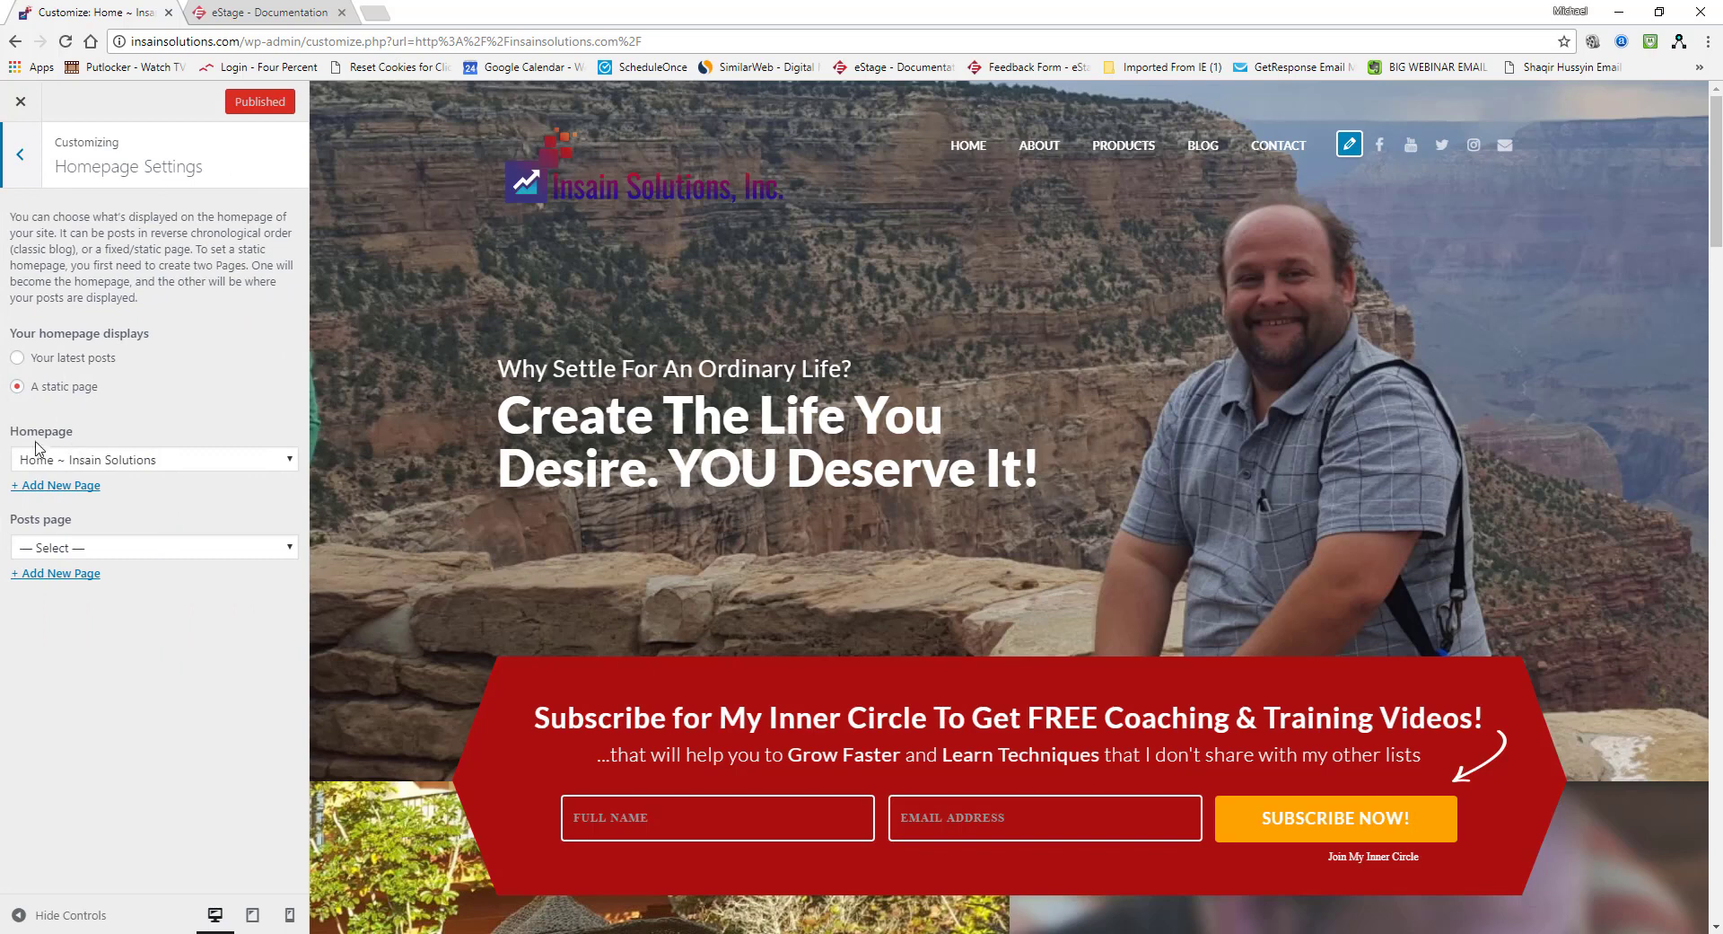
{"action": "left_click", "coordinate": [205, 464]}
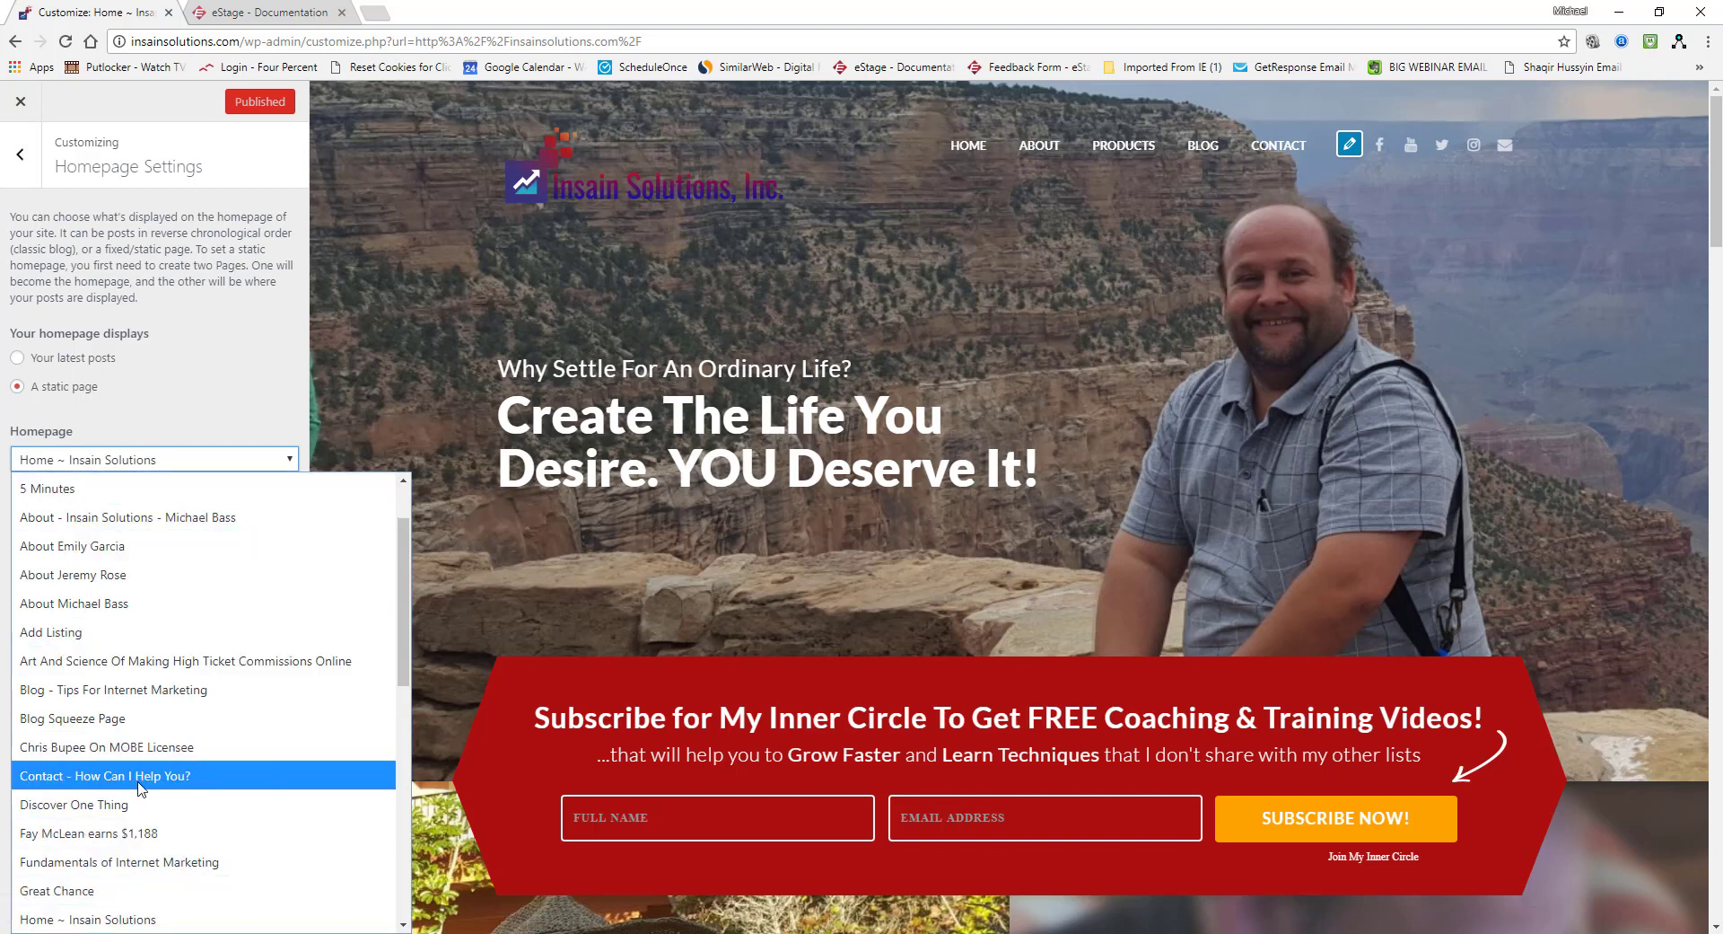
{"action": "scroll", "coordinate": [88, 520], "scroll_direction": "up", "scroll_amount": 2}
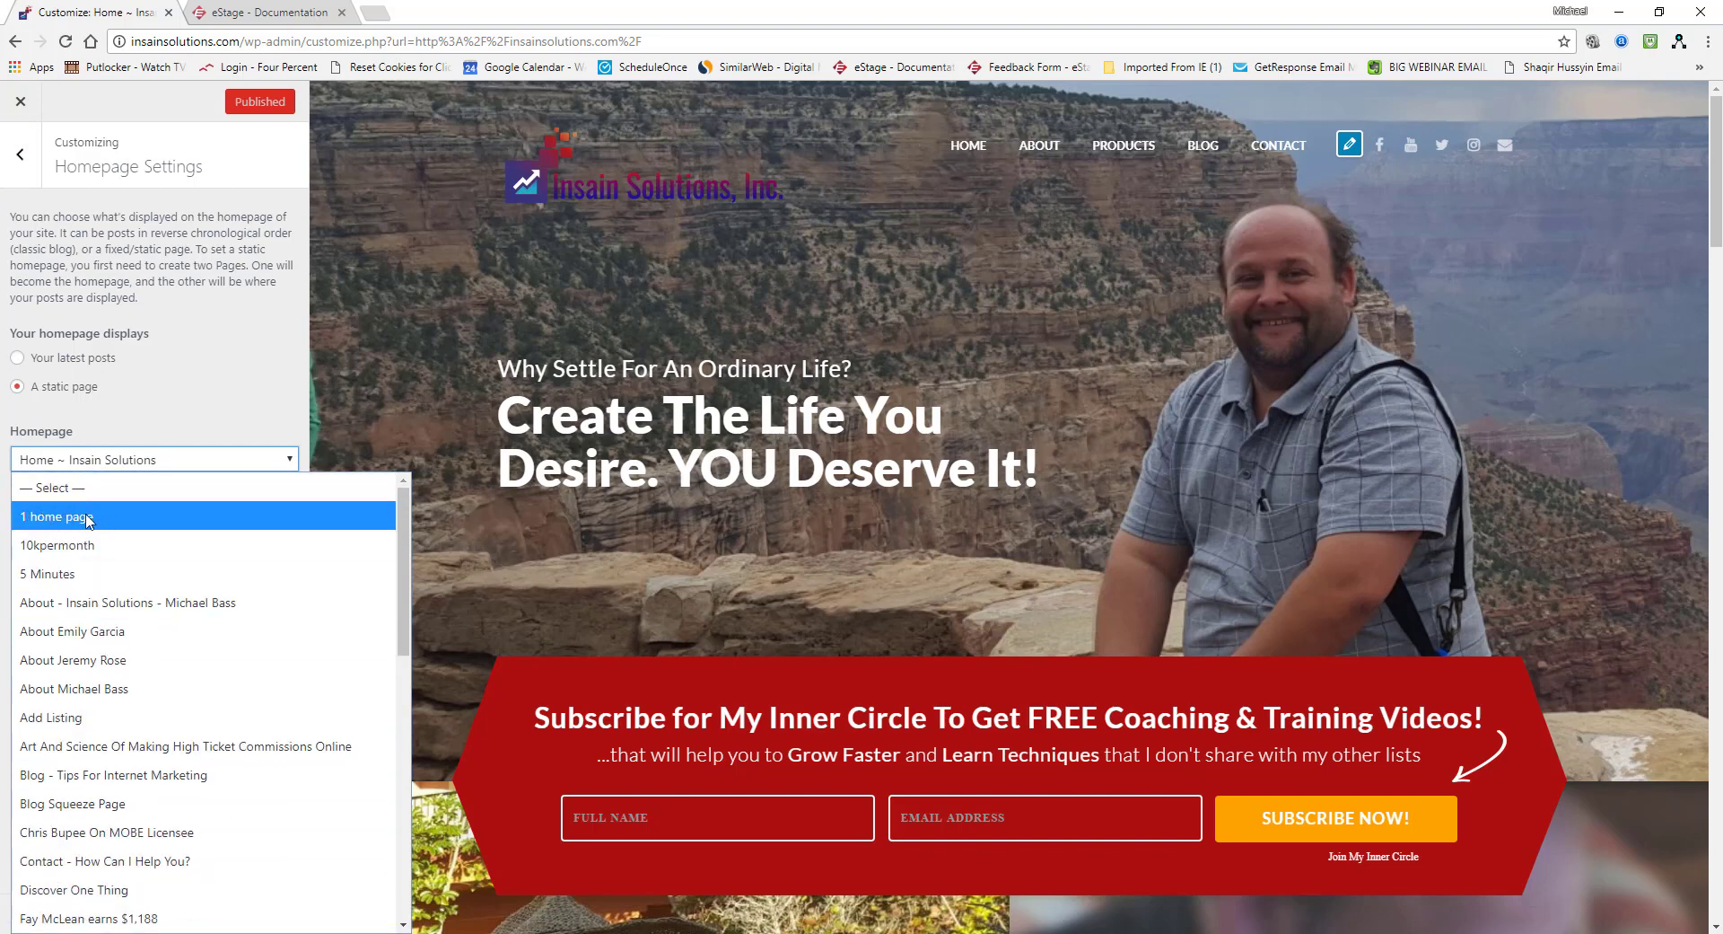
{"action": "left_click", "coordinate": [175, 415]}
{"action": "left_click", "coordinate": [175, 415]}
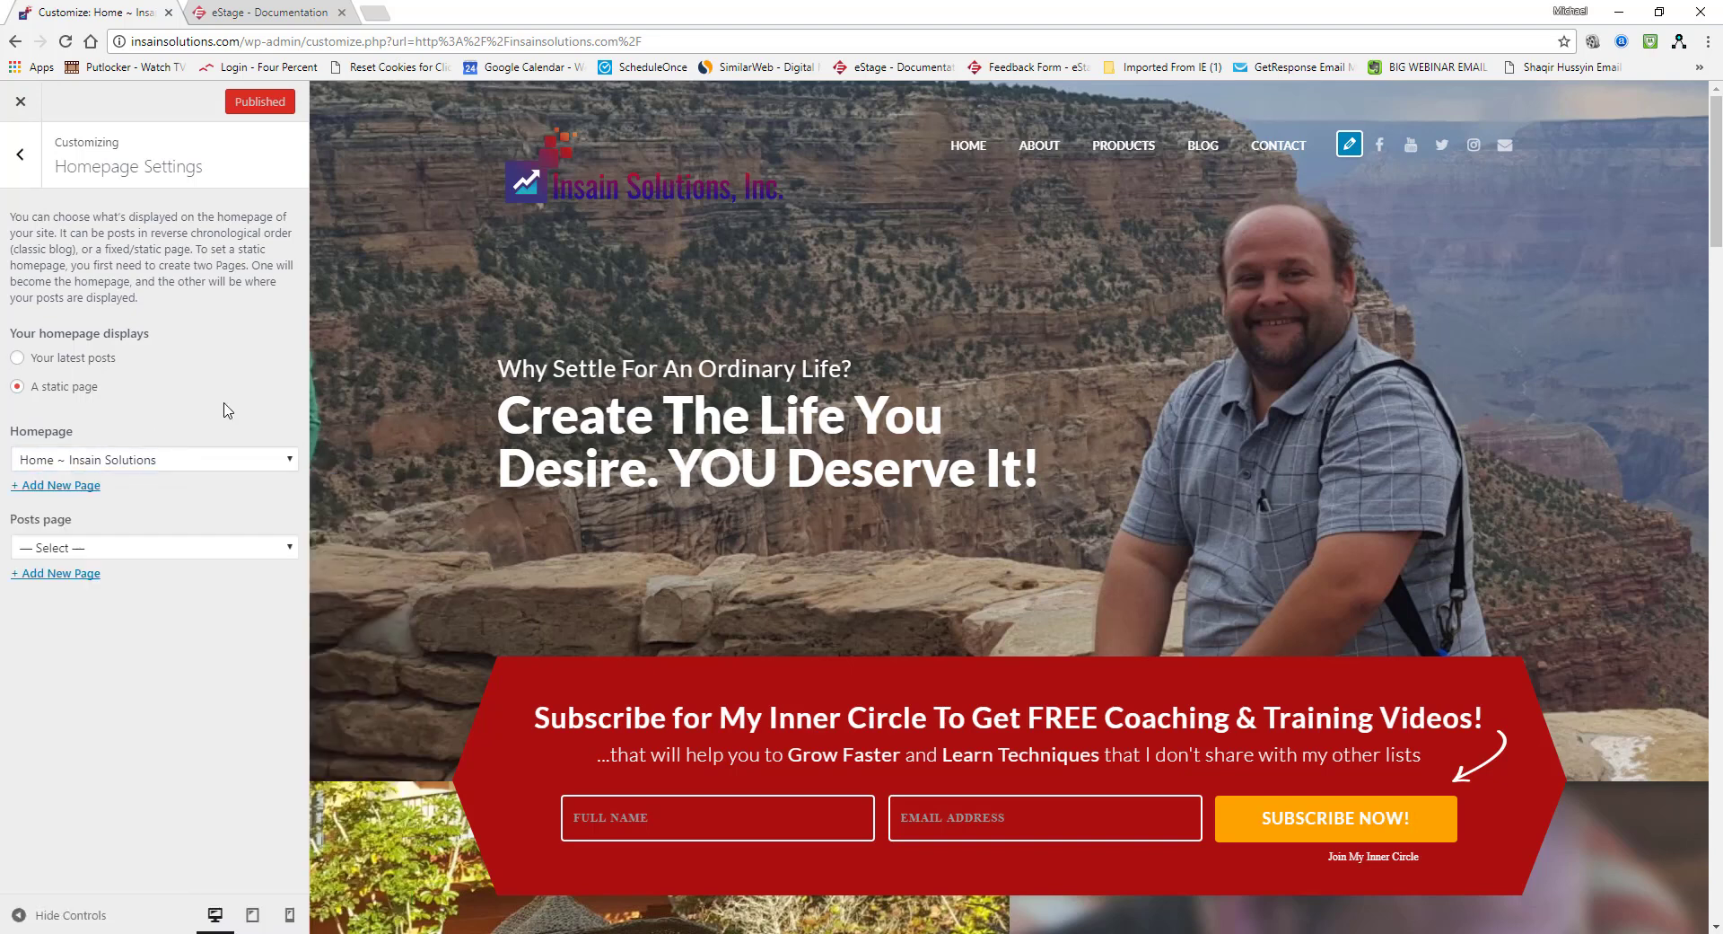
Set "1 home page" as the static homepage, publish the change and close the customizer.
{"action": "left_click", "coordinate": [209, 458]}
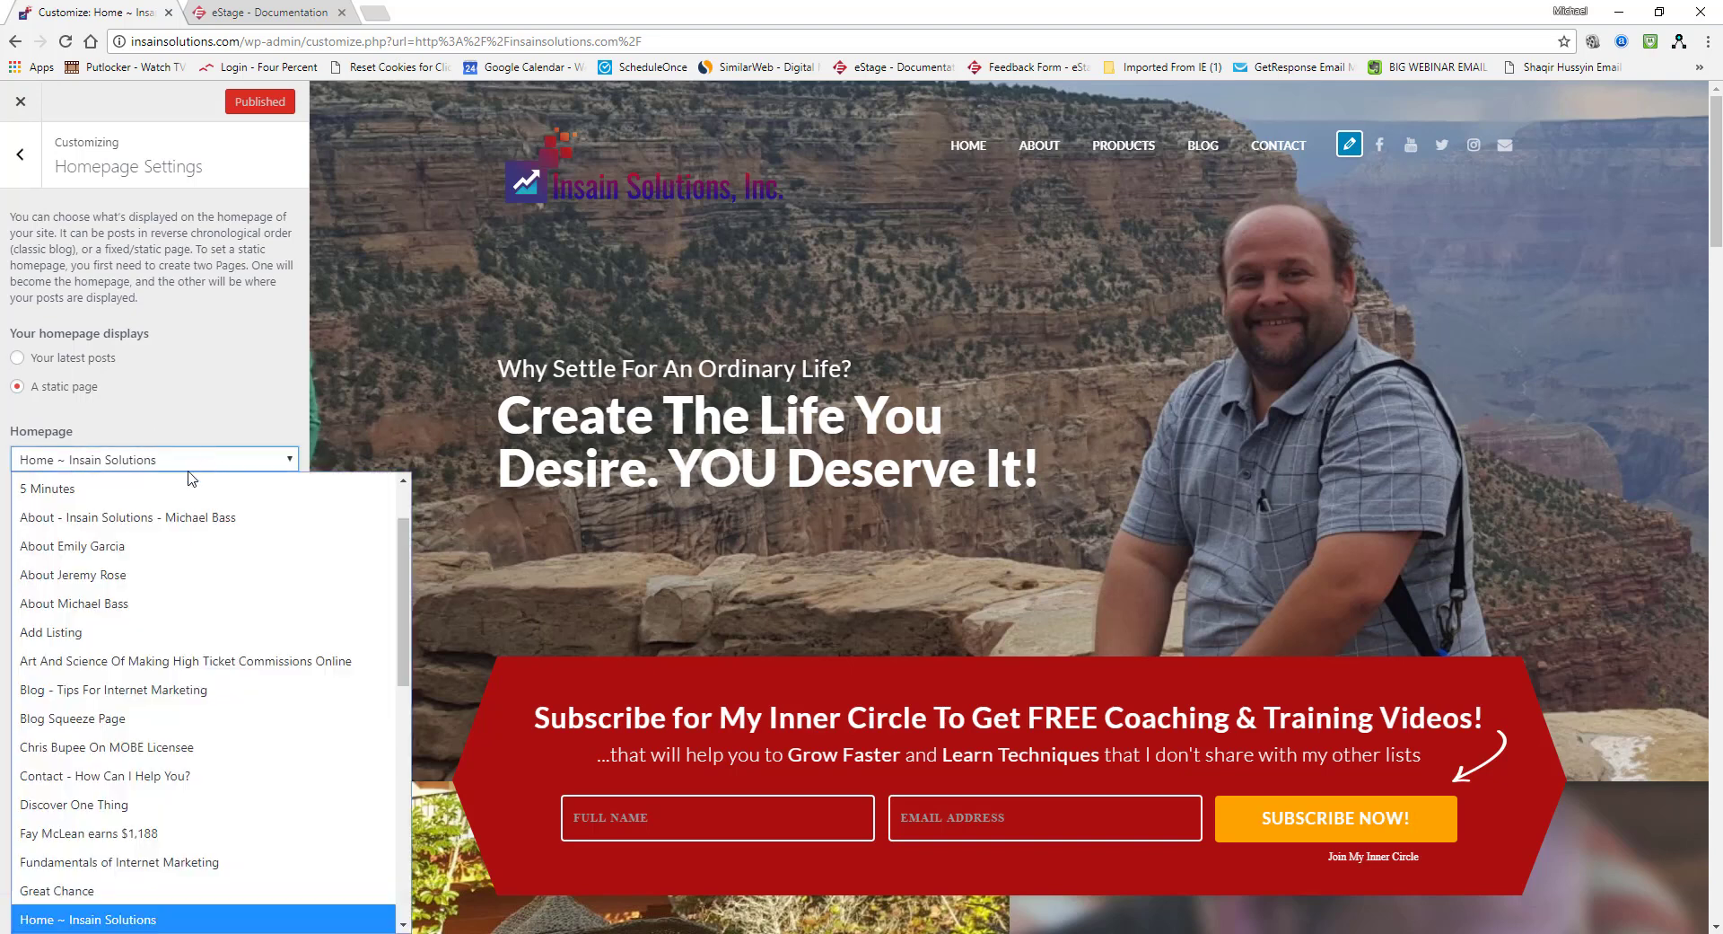
{"action": "scroll", "coordinate": [124, 510], "scroll_direction": "up", "scroll_amount": 1}
{"action": "scroll", "coordinate": [123, 510], "scroll_direction": "up", "scroll_amount": 1}
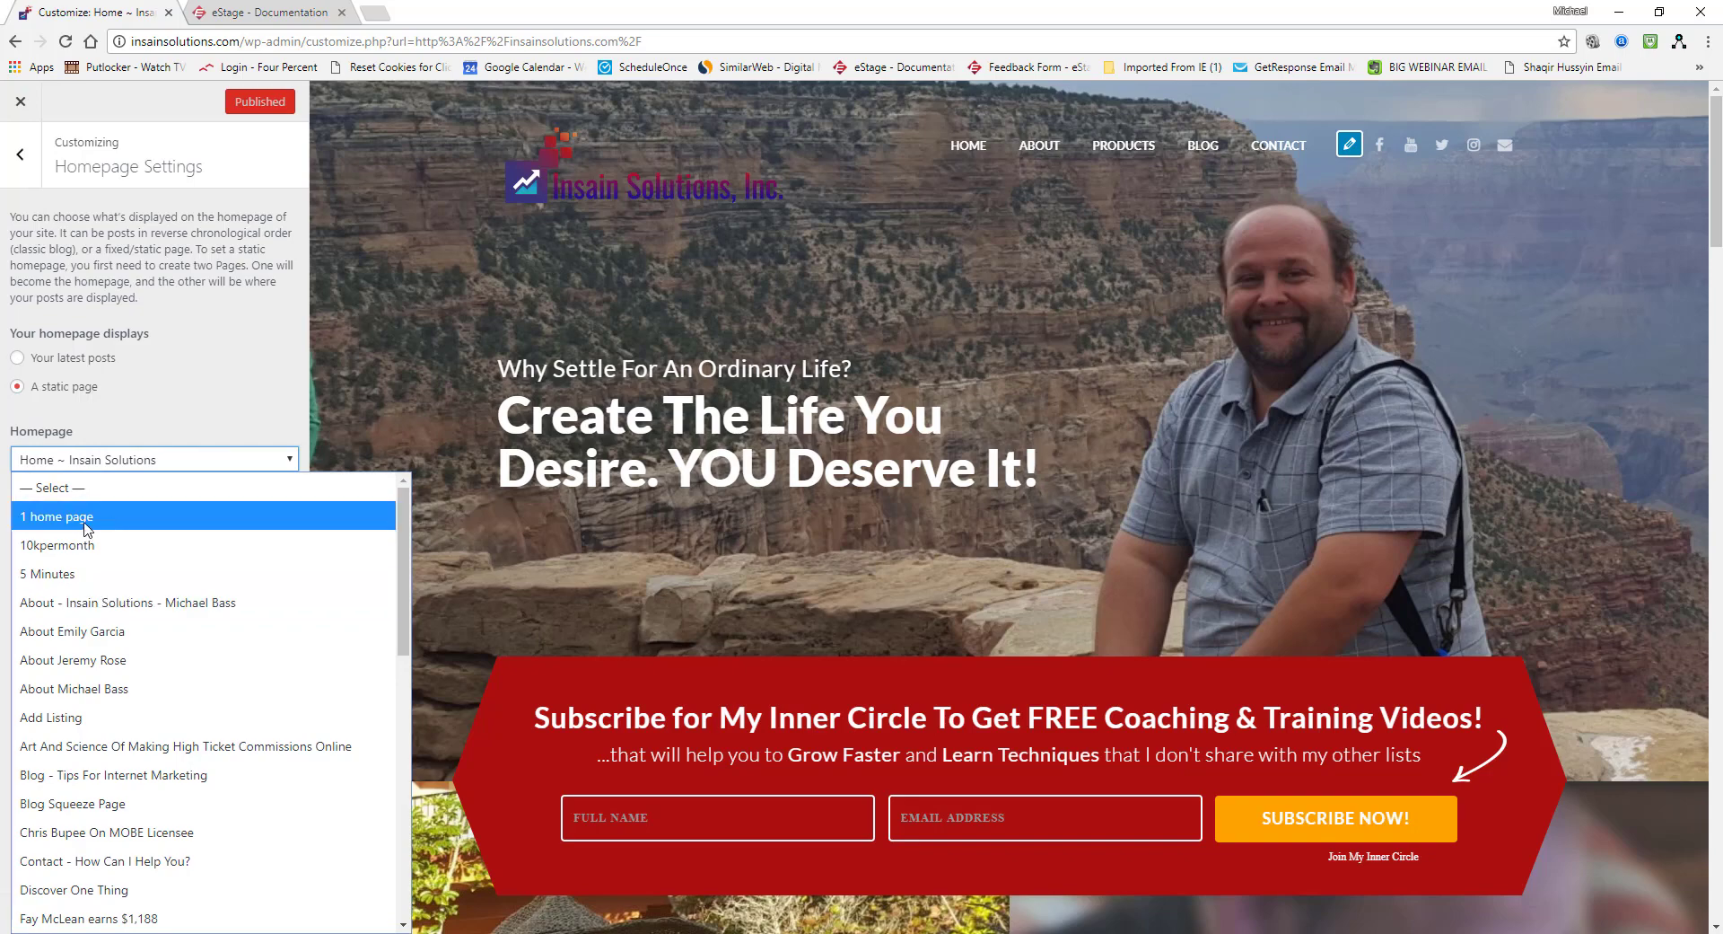
{"action": "left_click", "coordinate": [84, 528]}
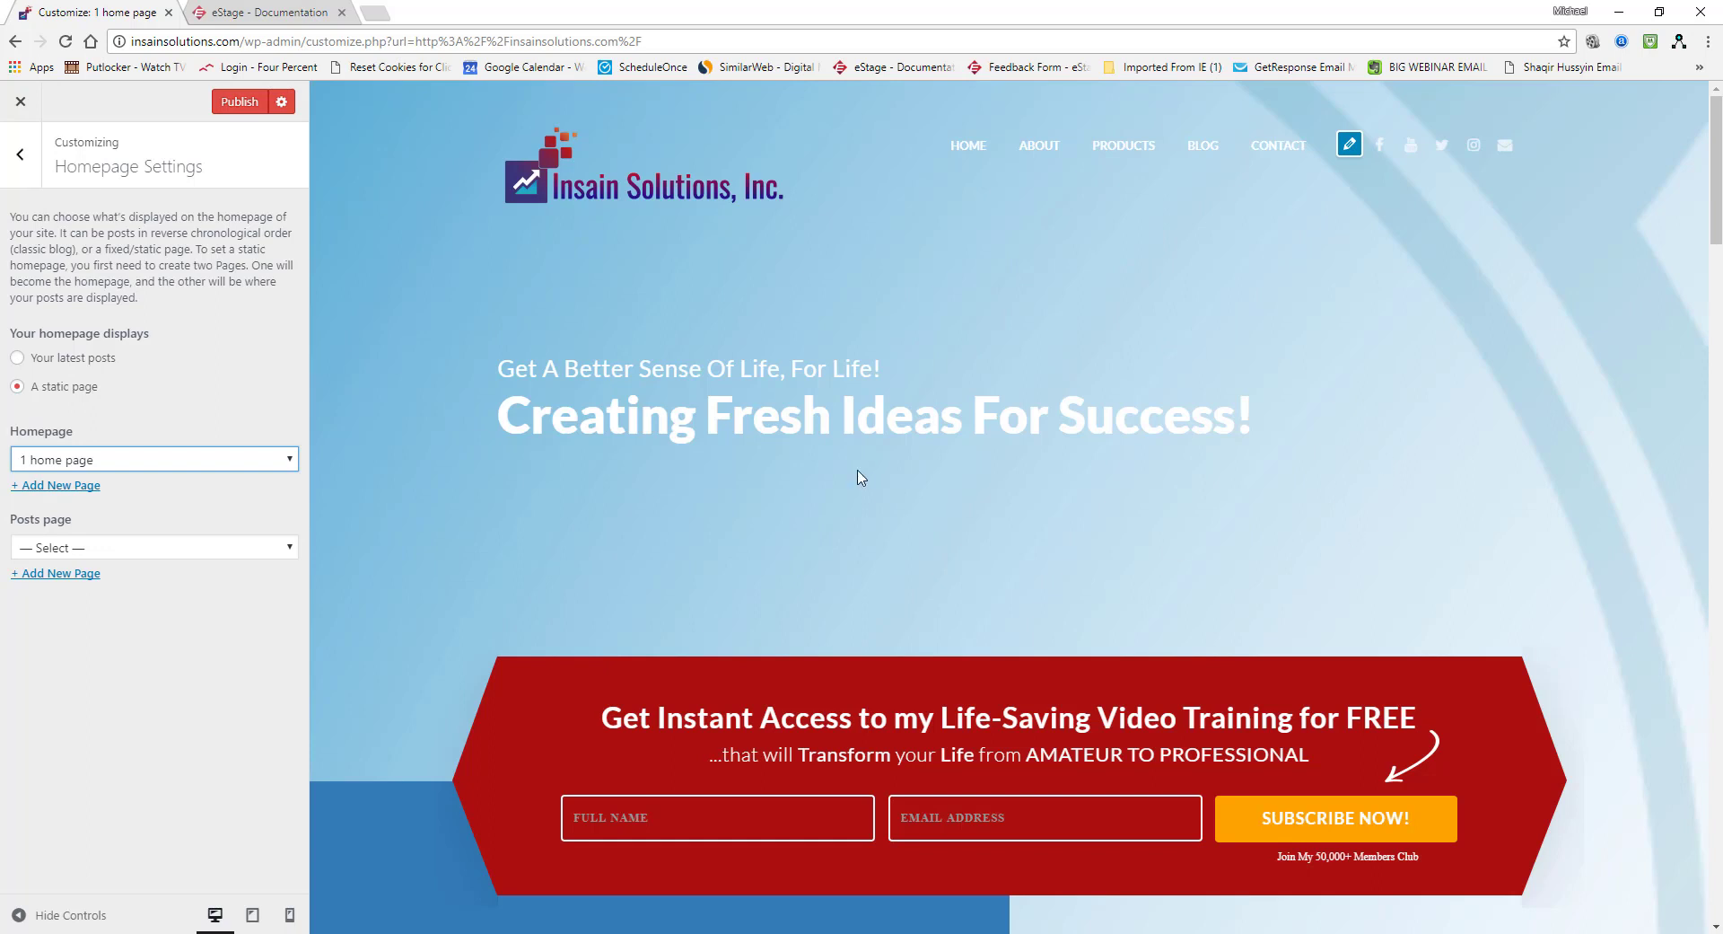
{"action": "left_click", "coordinate": [231, 107]}
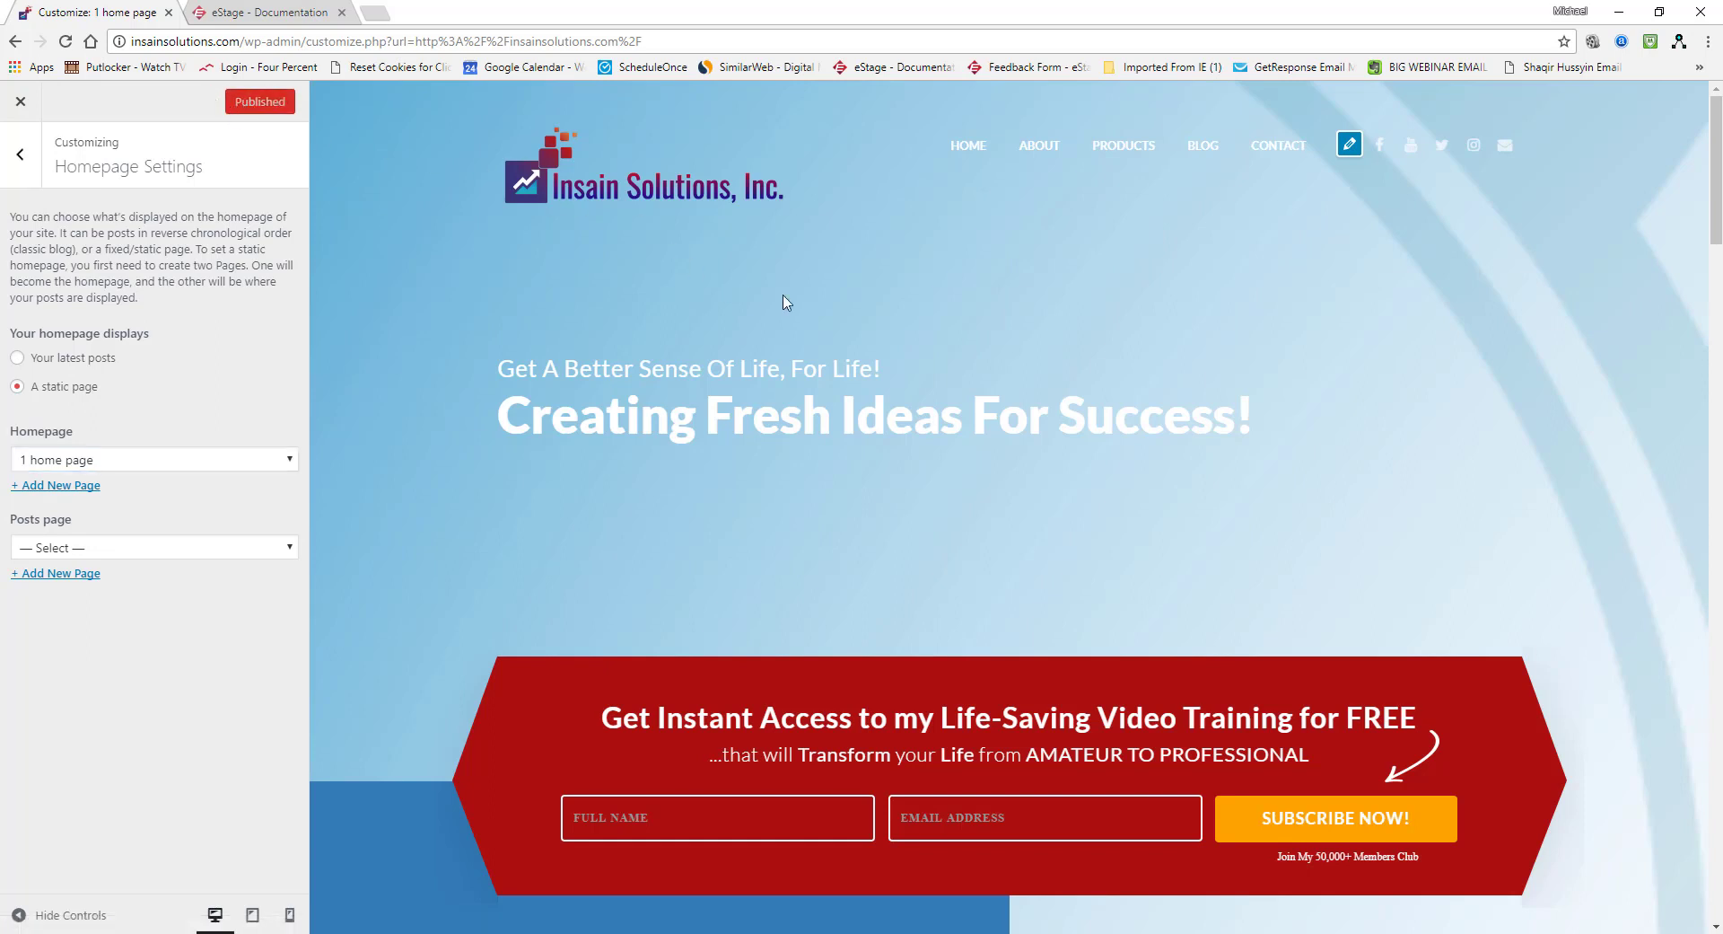
{"action": "left_click", "coordinate": [20, 101]}
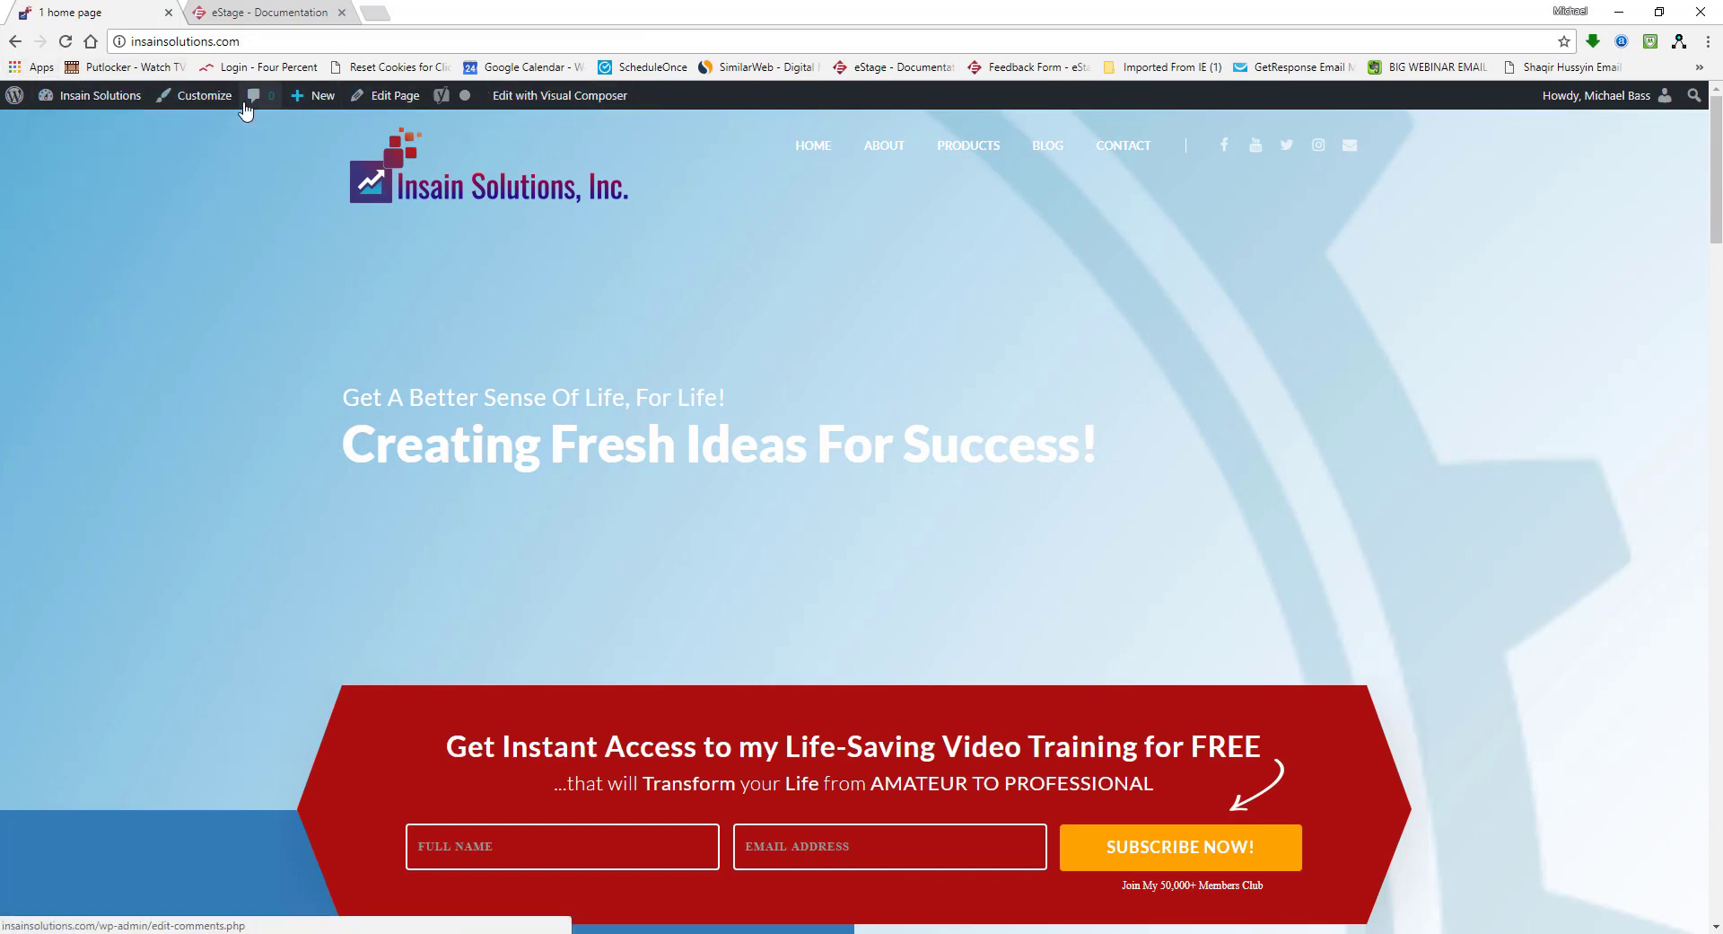
Open the WordPress dashboard and return to the live site's home page.
{"action": "mouse_move", "coordinate": [83, 104]}
{"action": "left_click", "coordinate": [83, 132]}
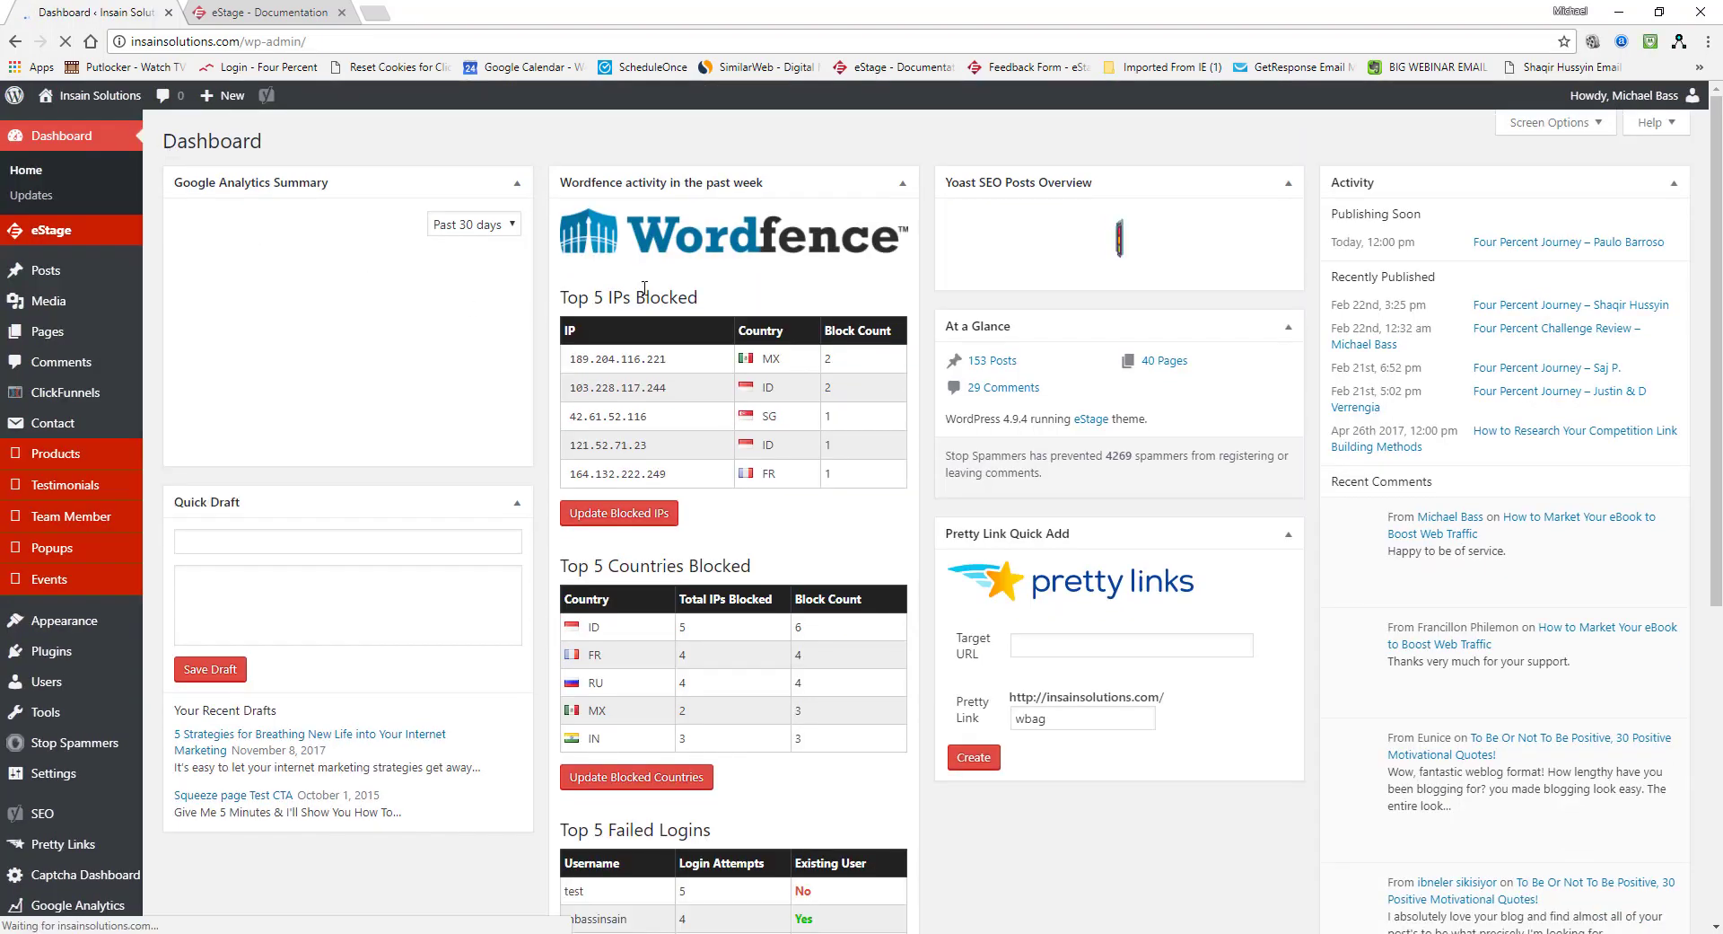
{"action": "left_click", "coordinate": [93, 106]}
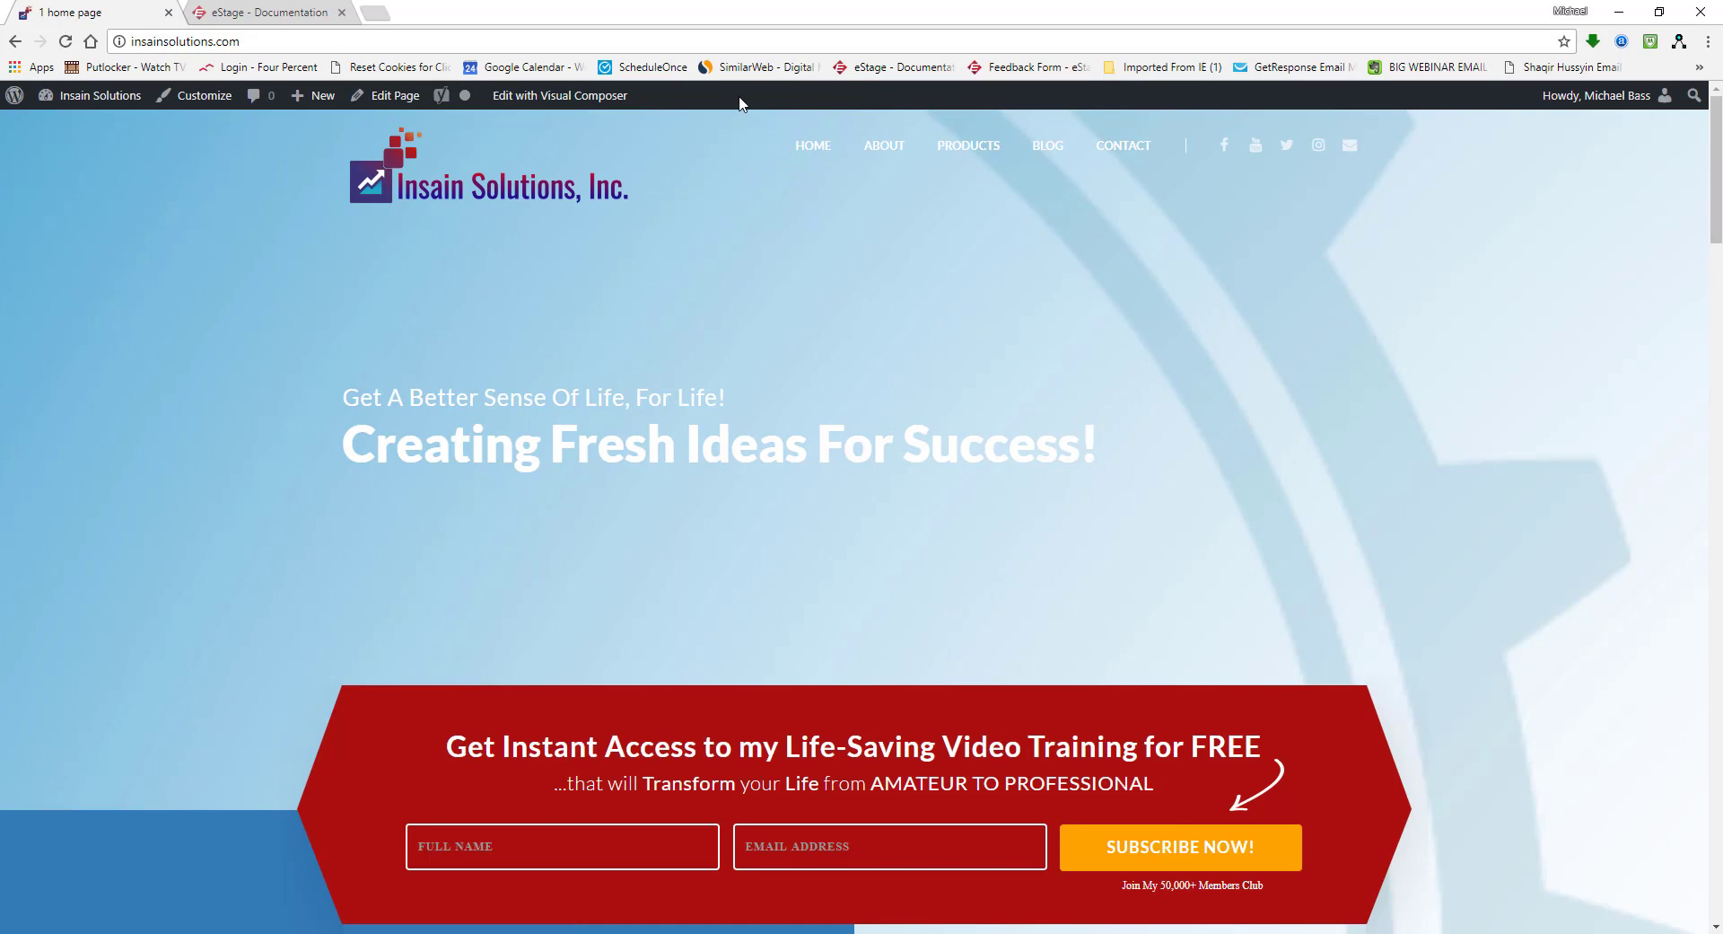
Examine the header navigation menu of the live home page, highlighting its items from Blog back to Home.
{"action": "key", "text": "ctrl+a"}
{"action": "left_click_drag", "start_coordinate": [1048, 173], "coordinate": [835, 171]}
{"action": "left_click", "coordinate": [787, 155]}
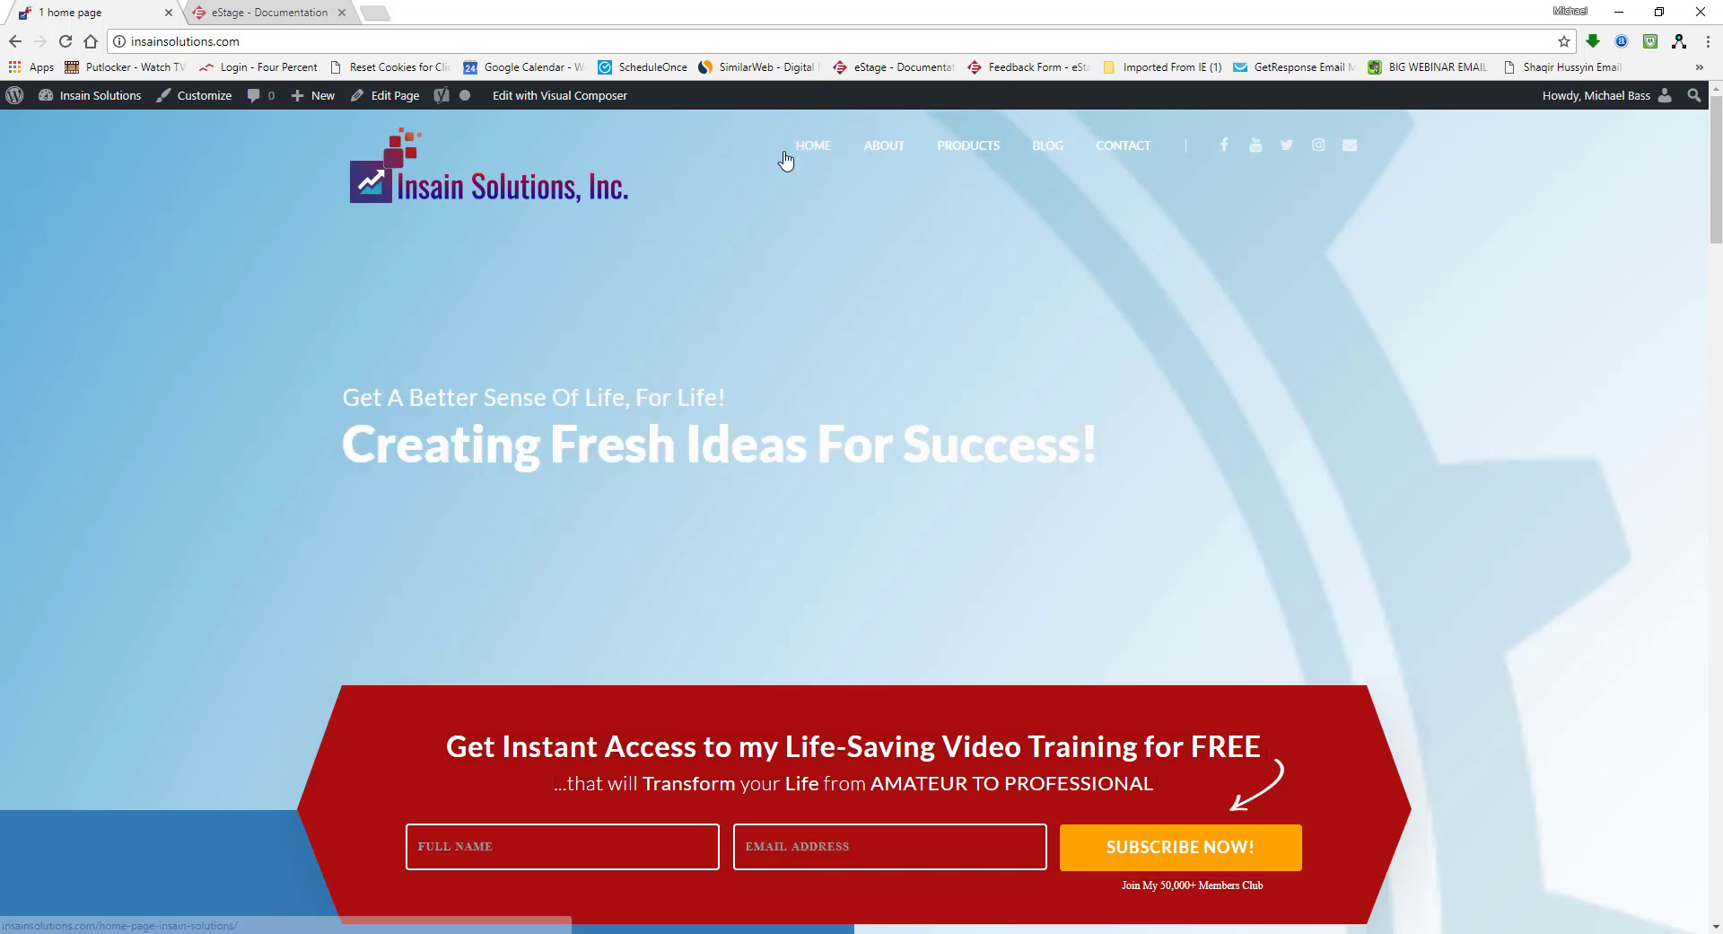
{"action": "left_click_drag", "start_coordinate": [1164, 158], "coordinate": [820, 158]}
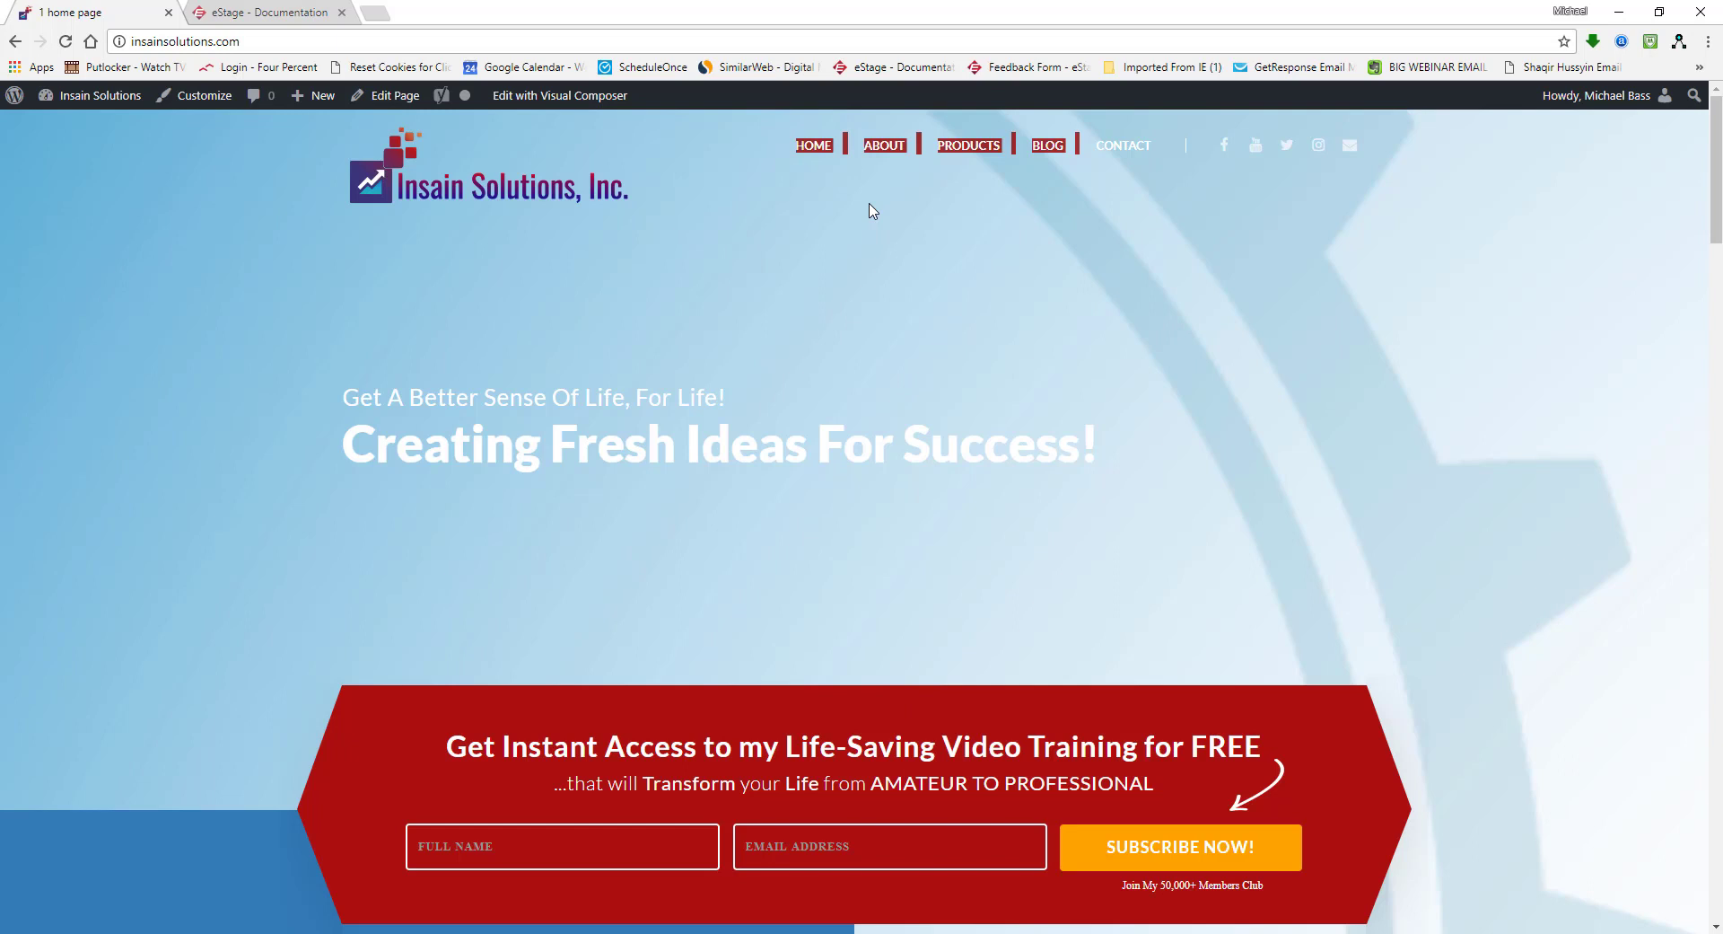
Bring up the site's admin links from the live home page.
{"action": "mouse_move", "coordinate": [83, 106]}
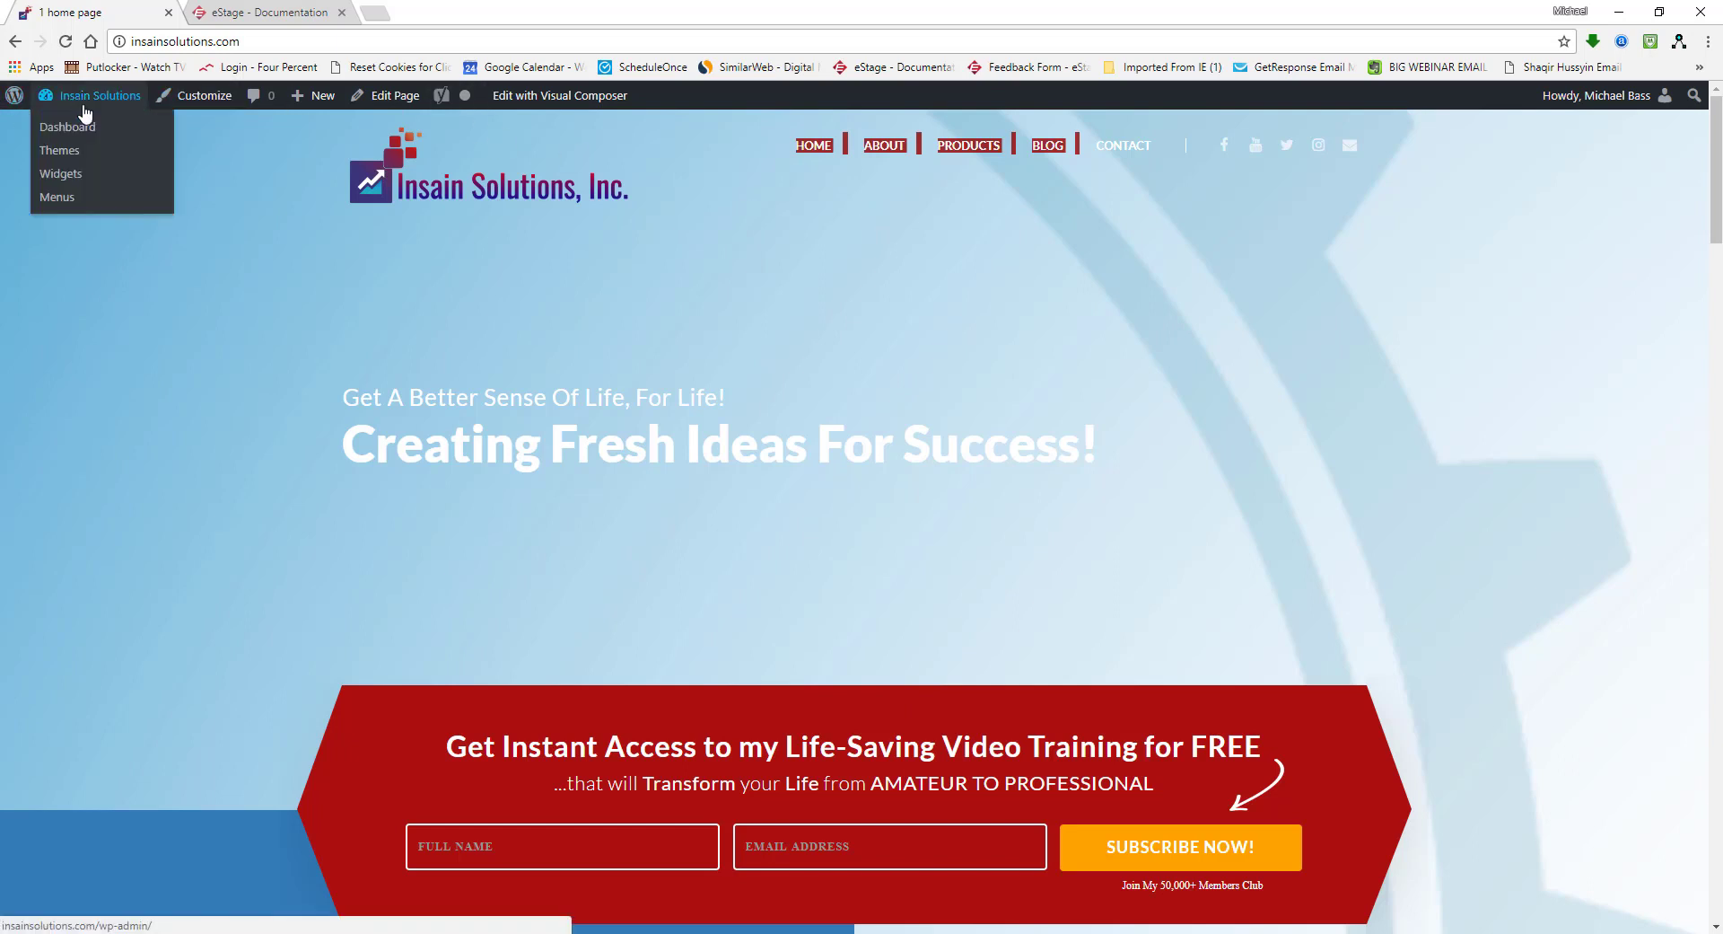